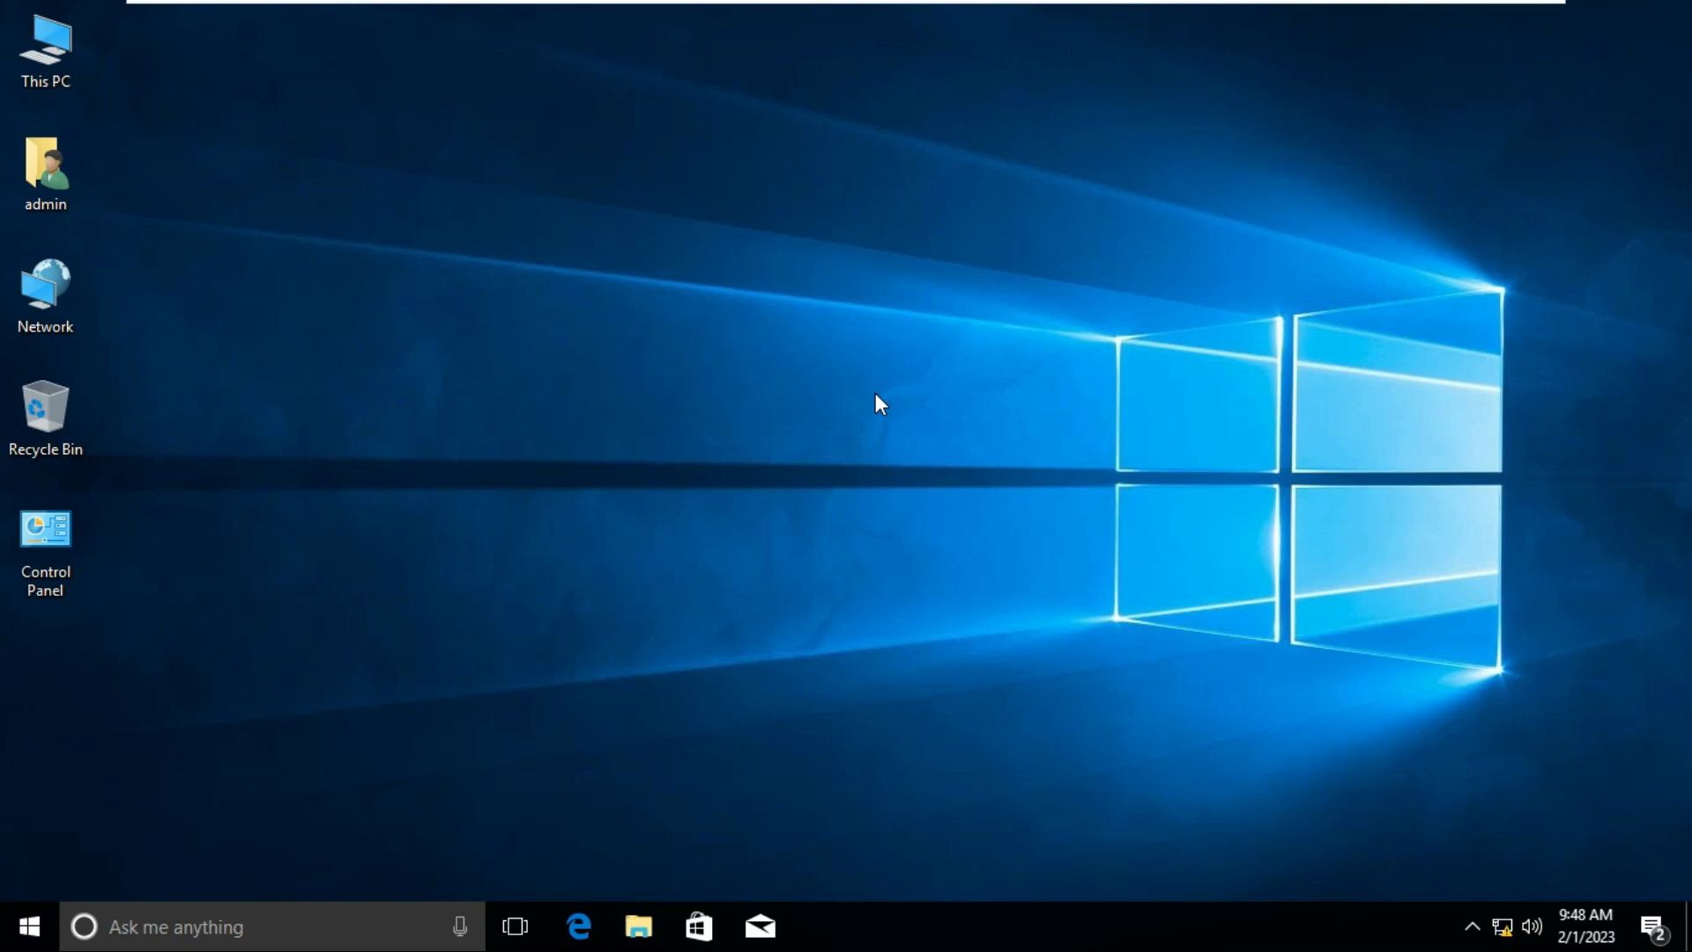
# Step: Look up the Ethernet0 IPv4 address, 192.168.1.85, via ncpa.cpl connection details
pyautogui.press('super+r')
pyautogui.write('ncpa.cpl')
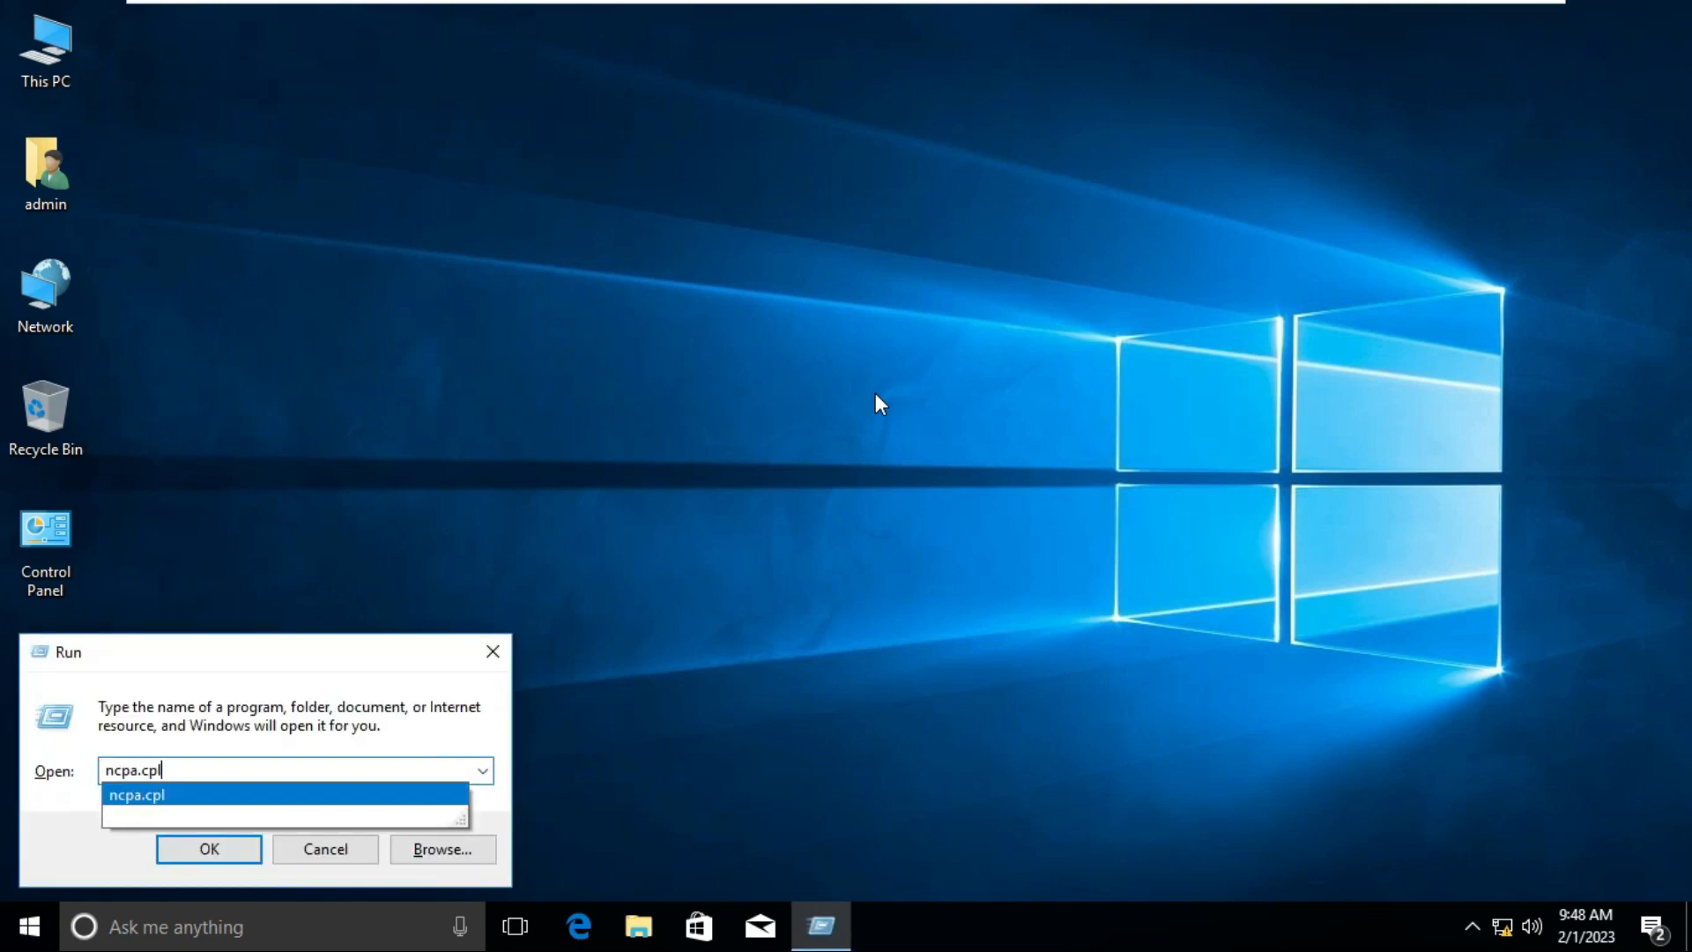
pyautogui.press('Return')
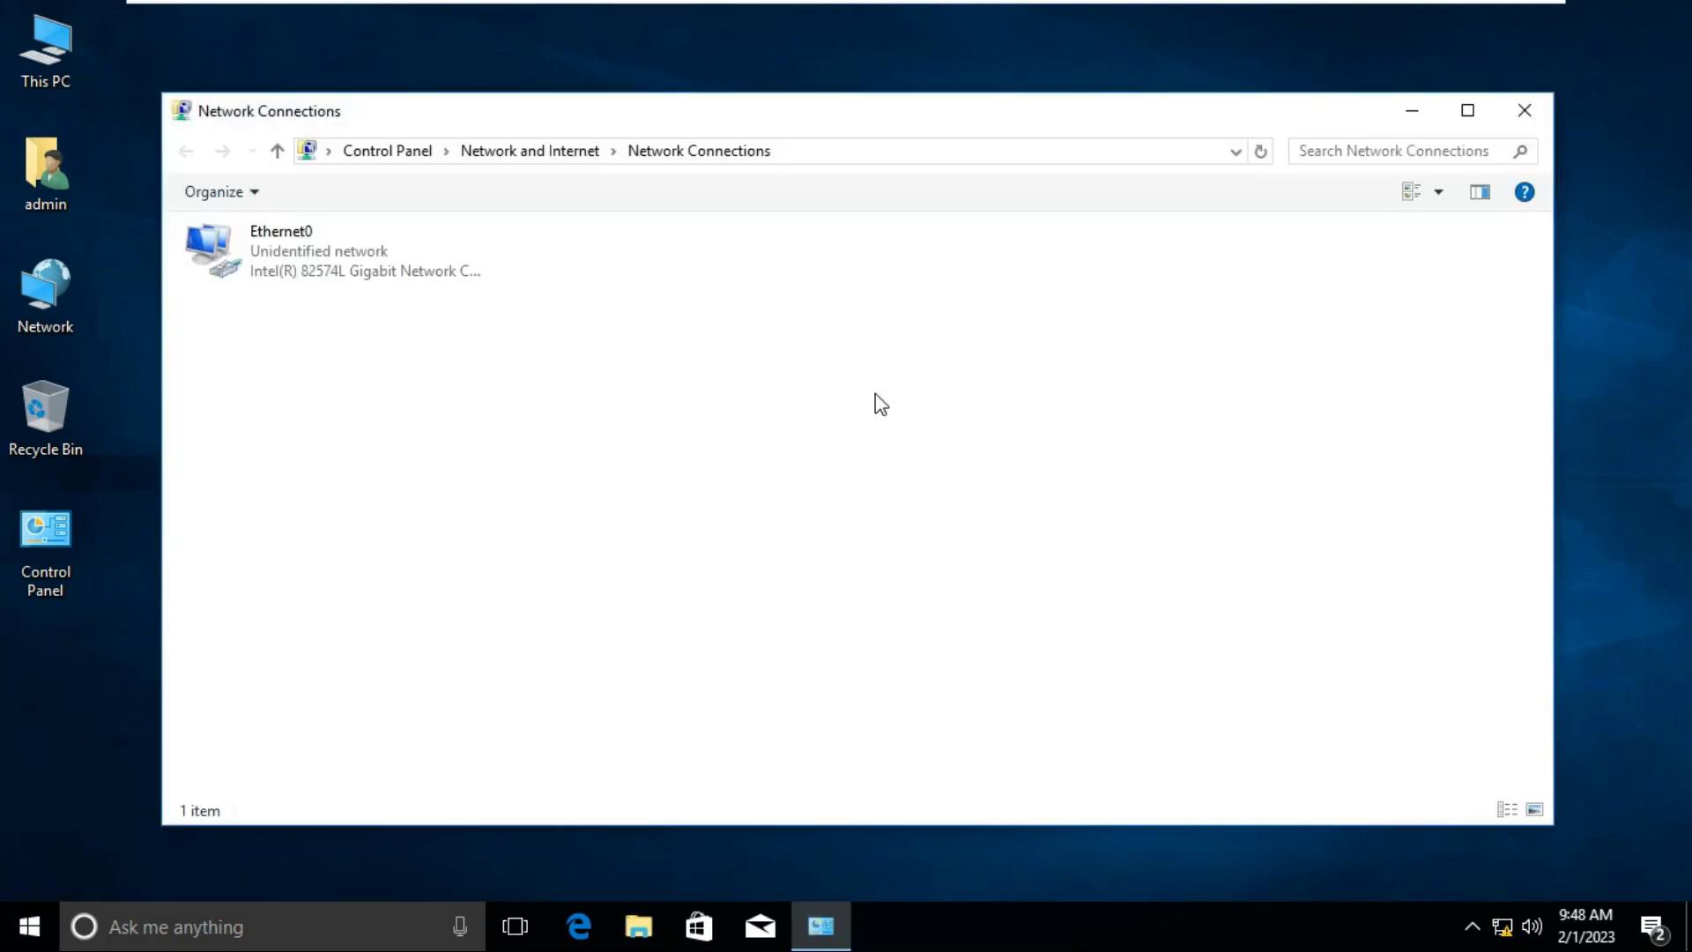
pyautogui.click(339, 262)
pyautogui.rightClick(340, 263)
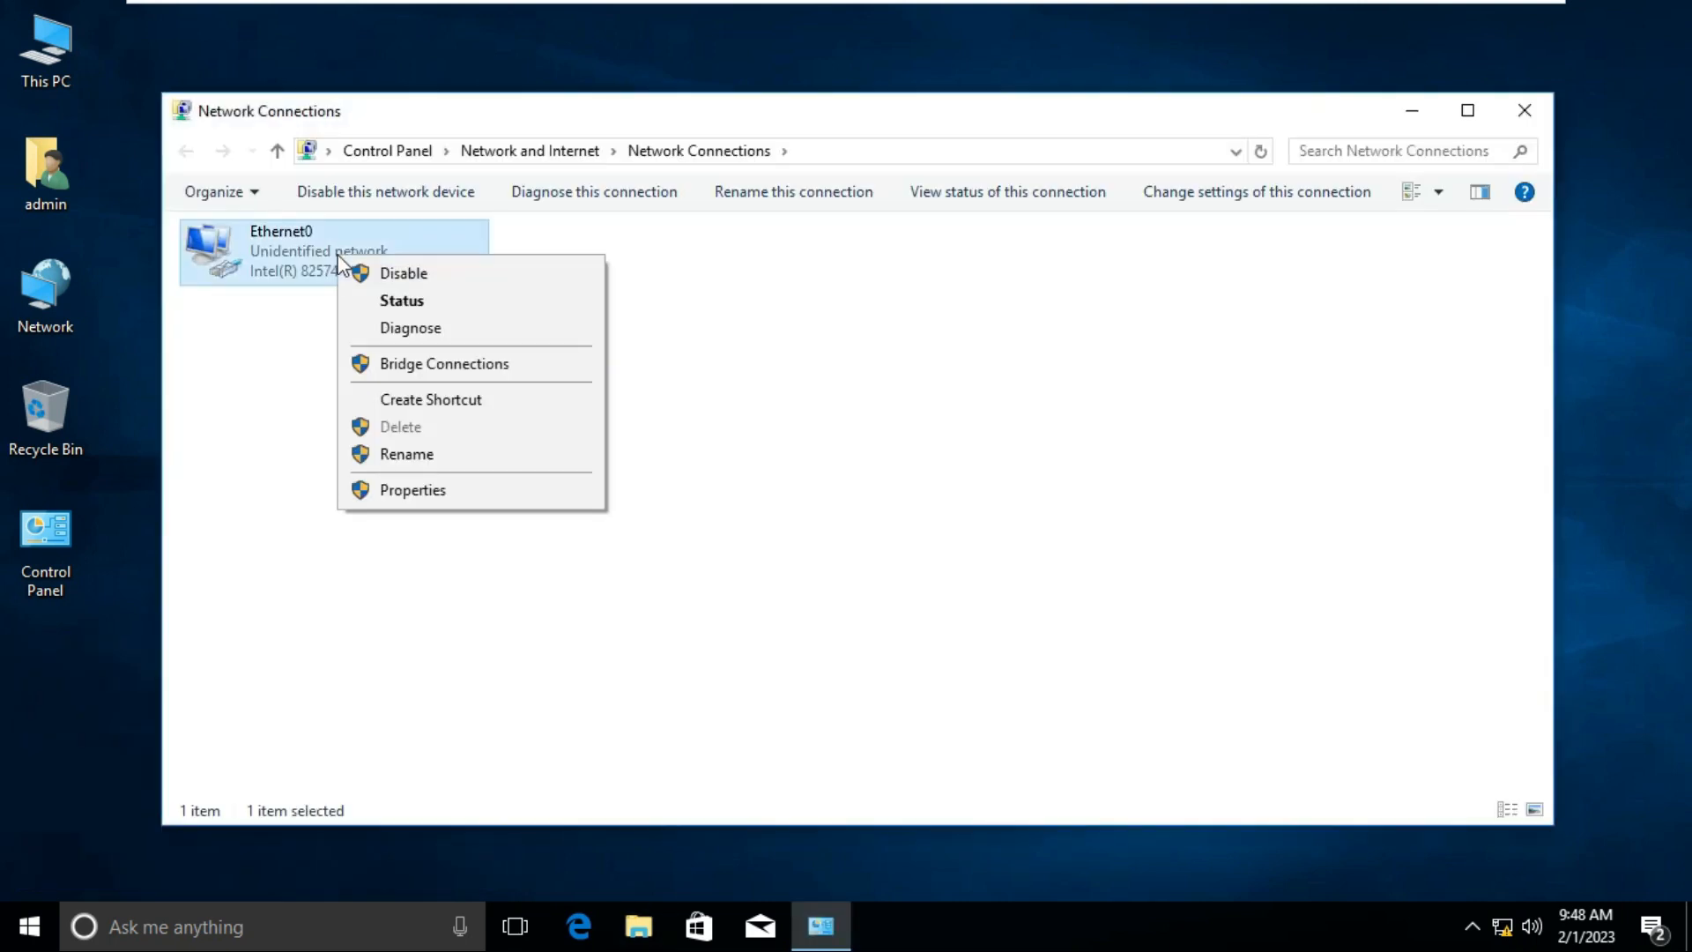
pyautogui.click(445, 304)
pyautogui.click(732, 444)
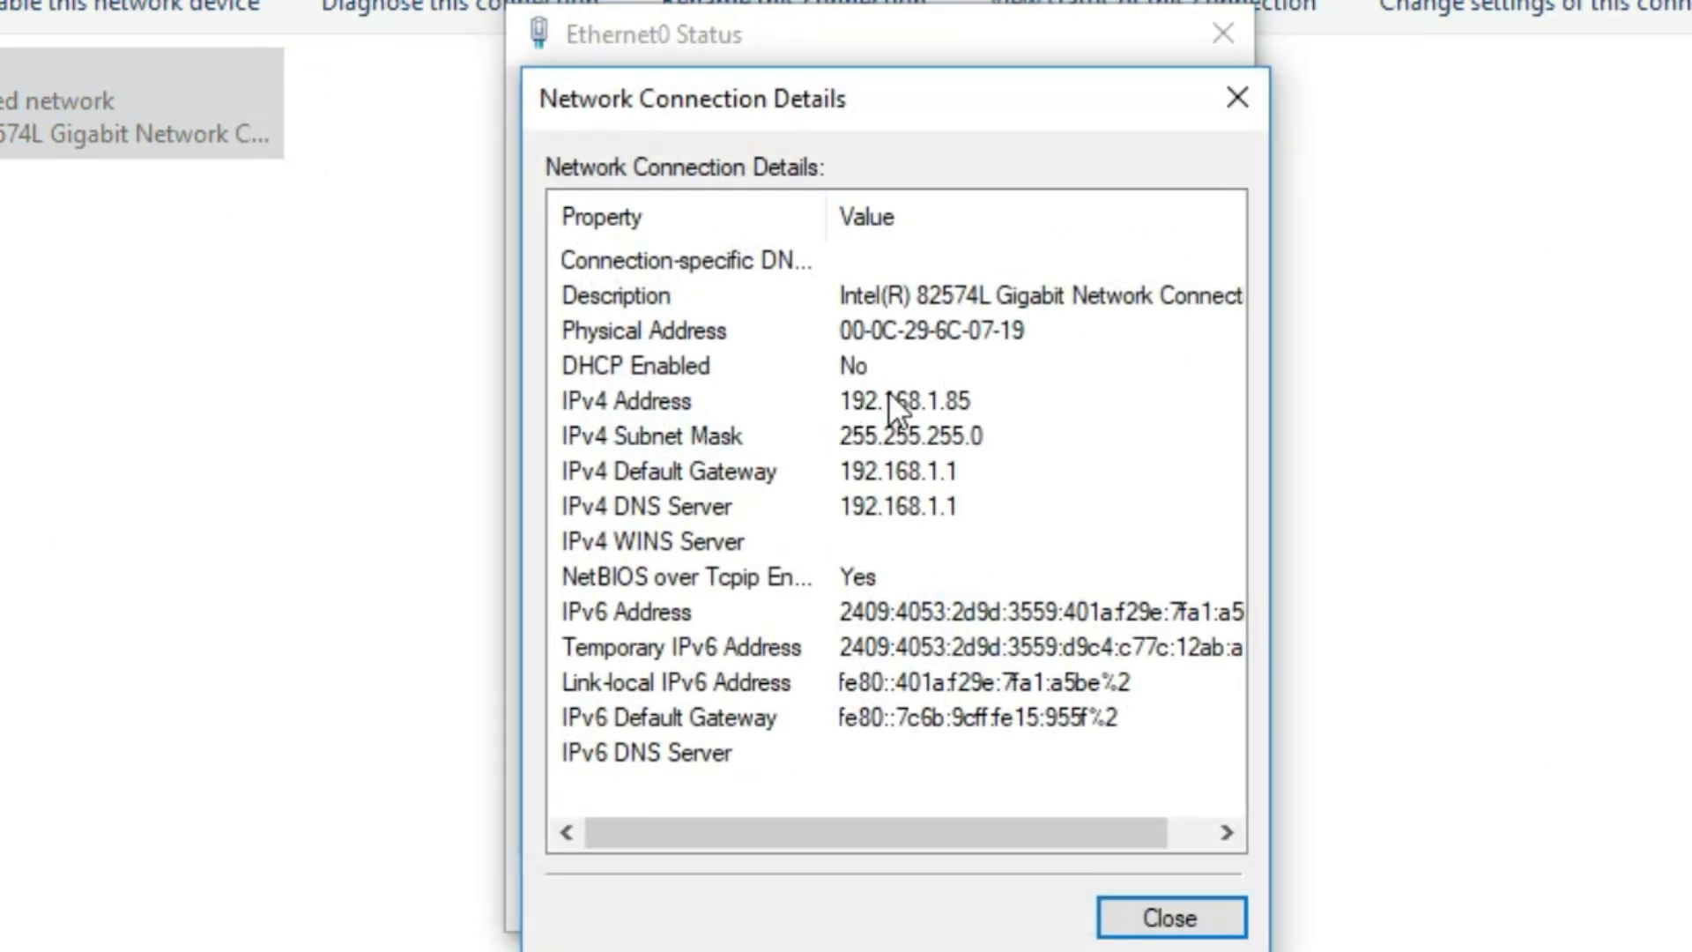
pyautogui.click(865, 392)
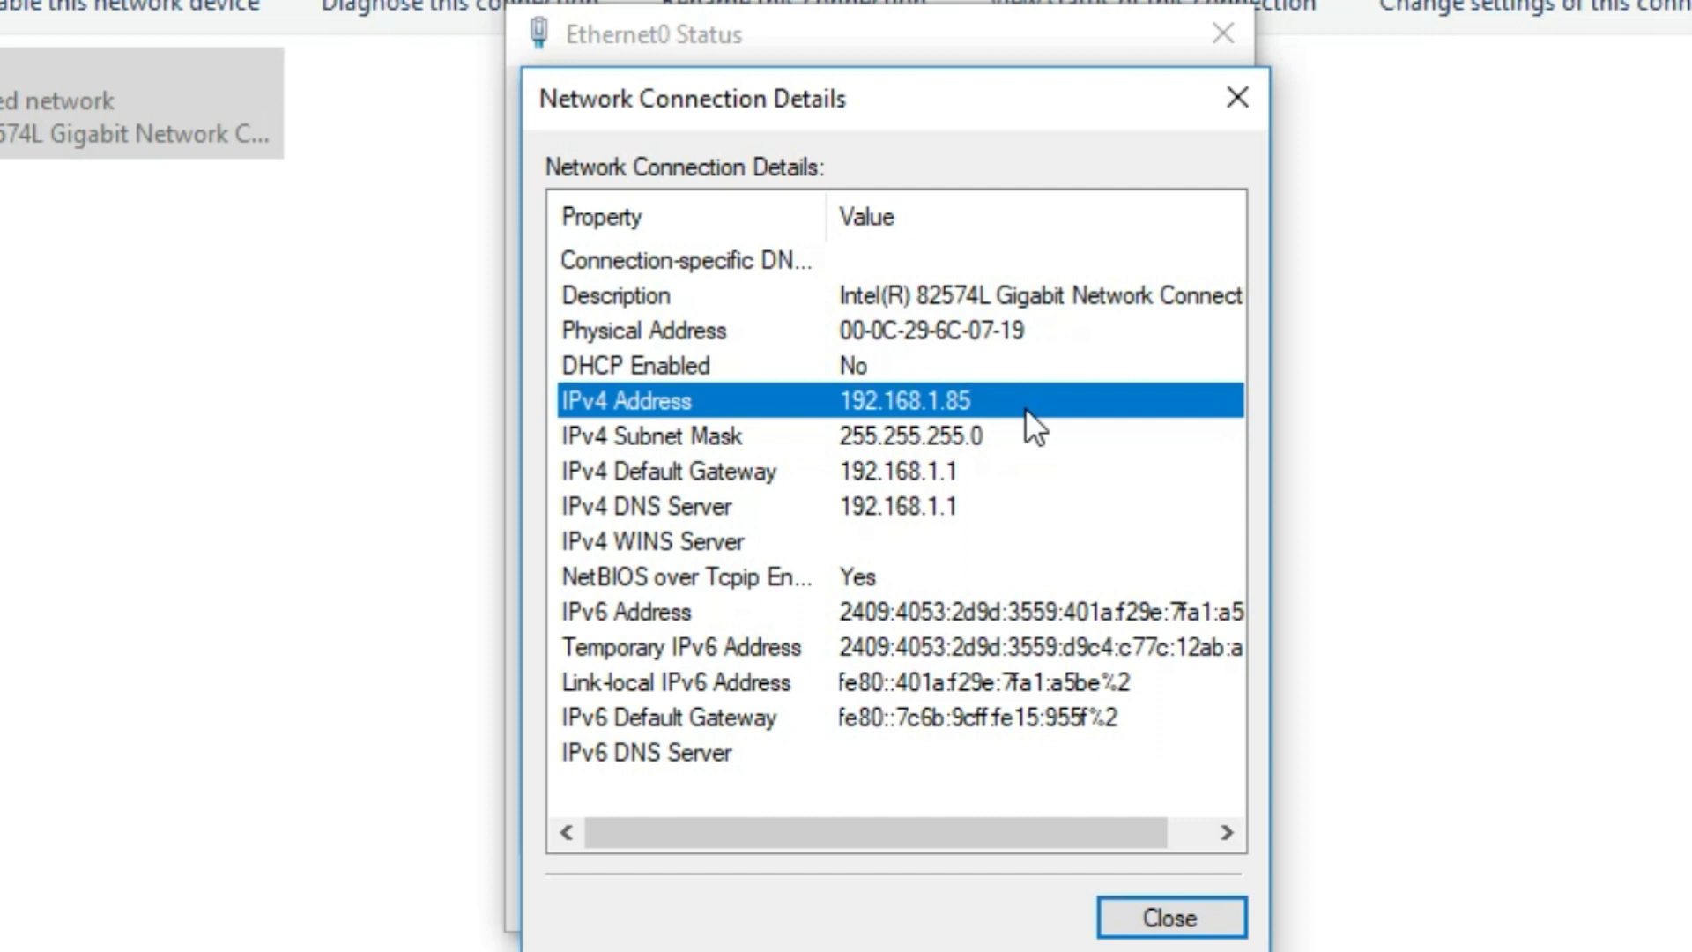
pyautogui.click(1221, 932)
pyautogui.click(1208, 912)
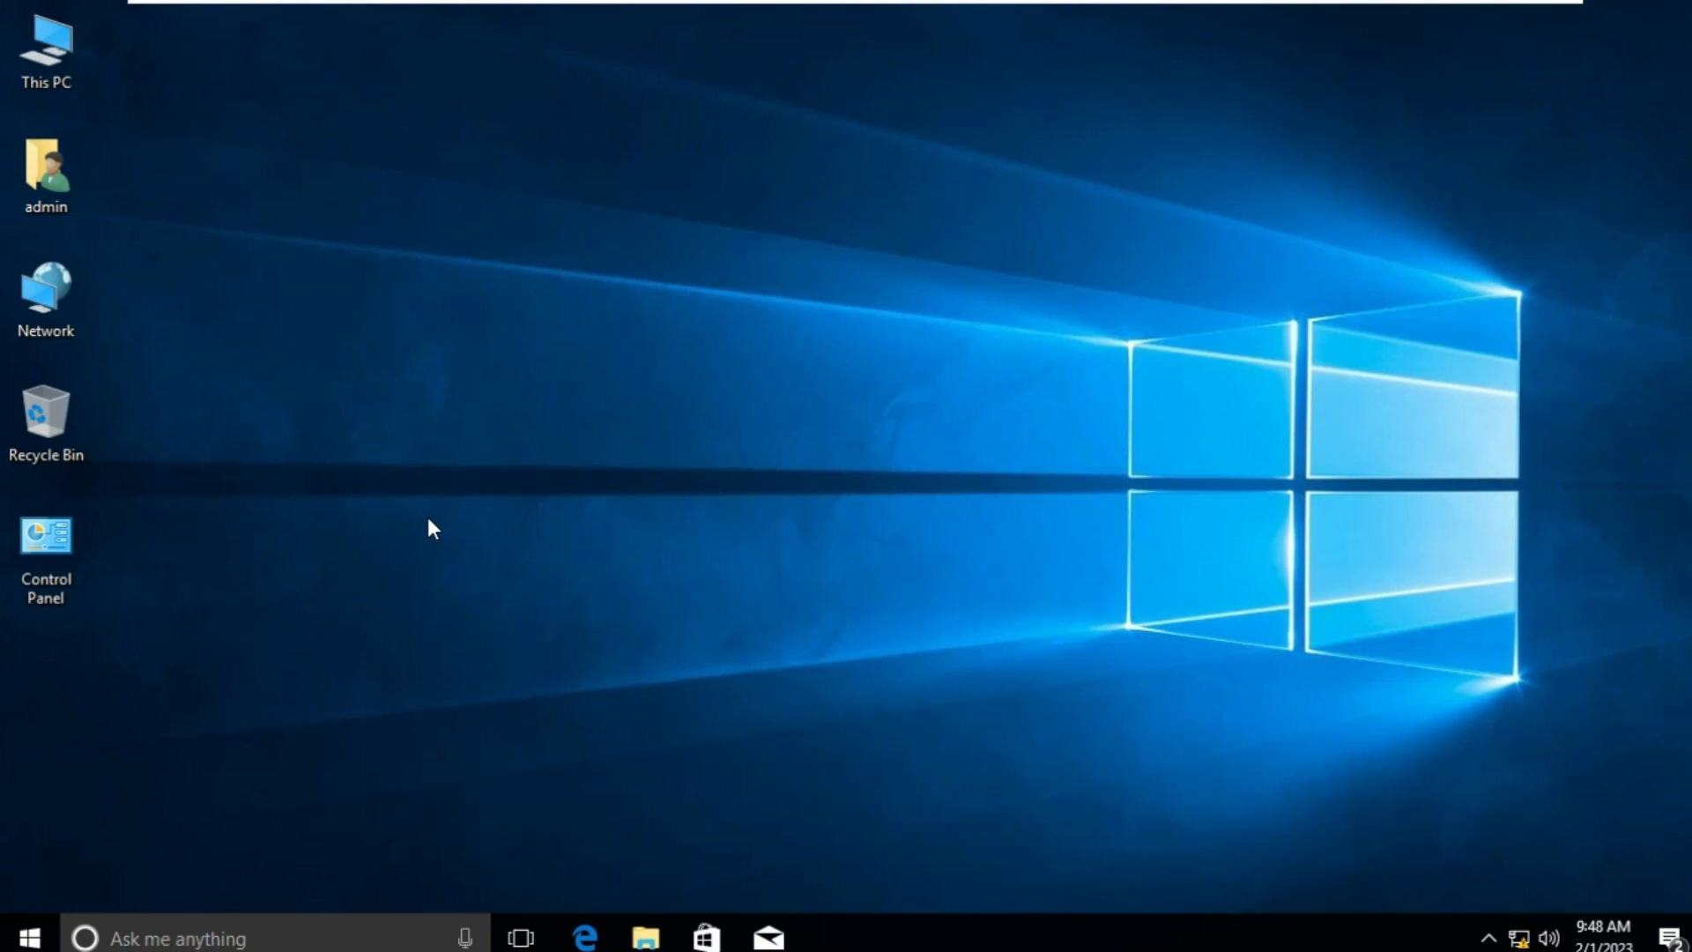
# Step: Log off with the logoff command, then sign back in with the account password
pyautogui.press('super+r')
pyautogui.write('logoff')
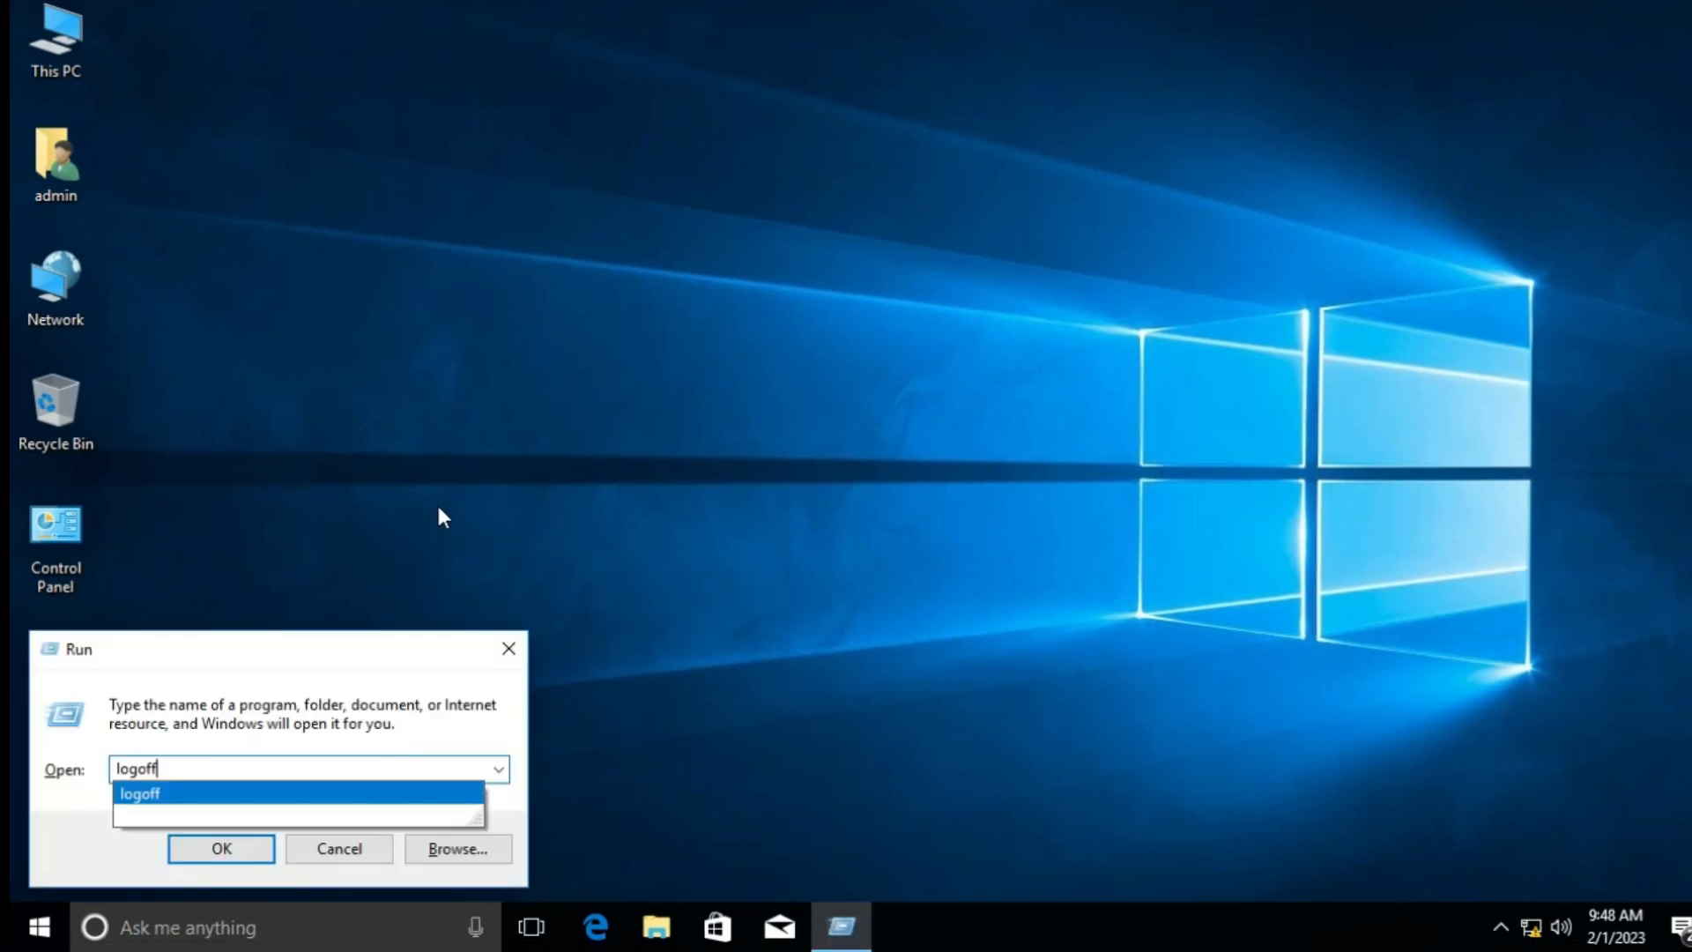
pyautogui.press('Return')
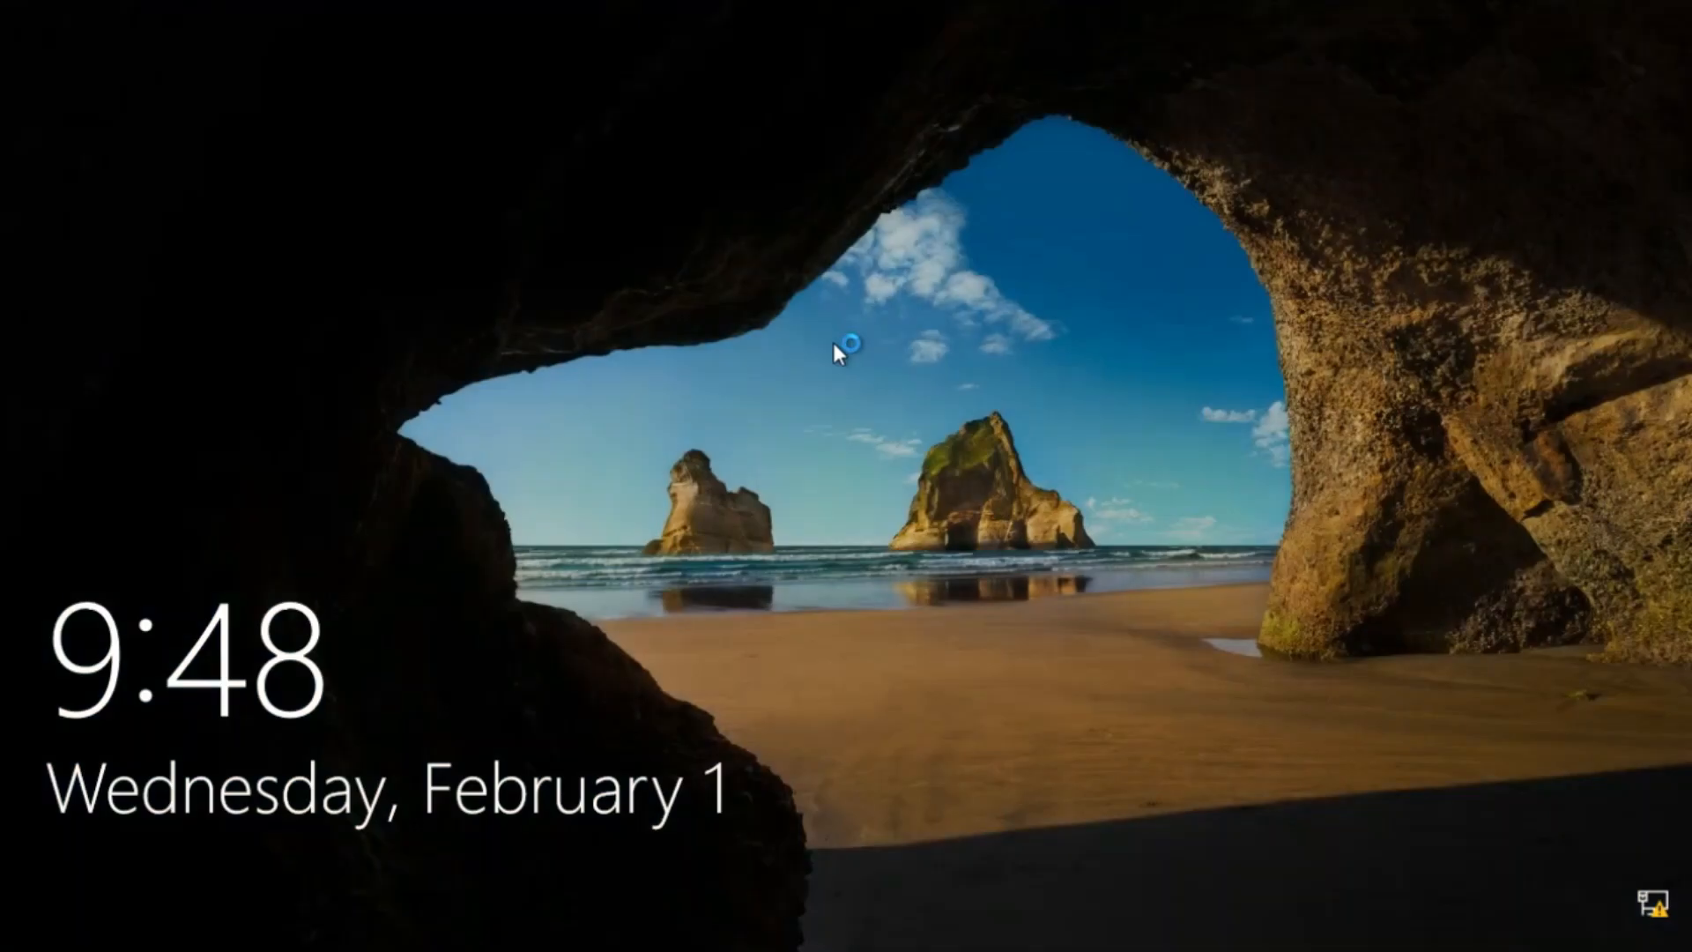
pyautogui.click(833, 341)
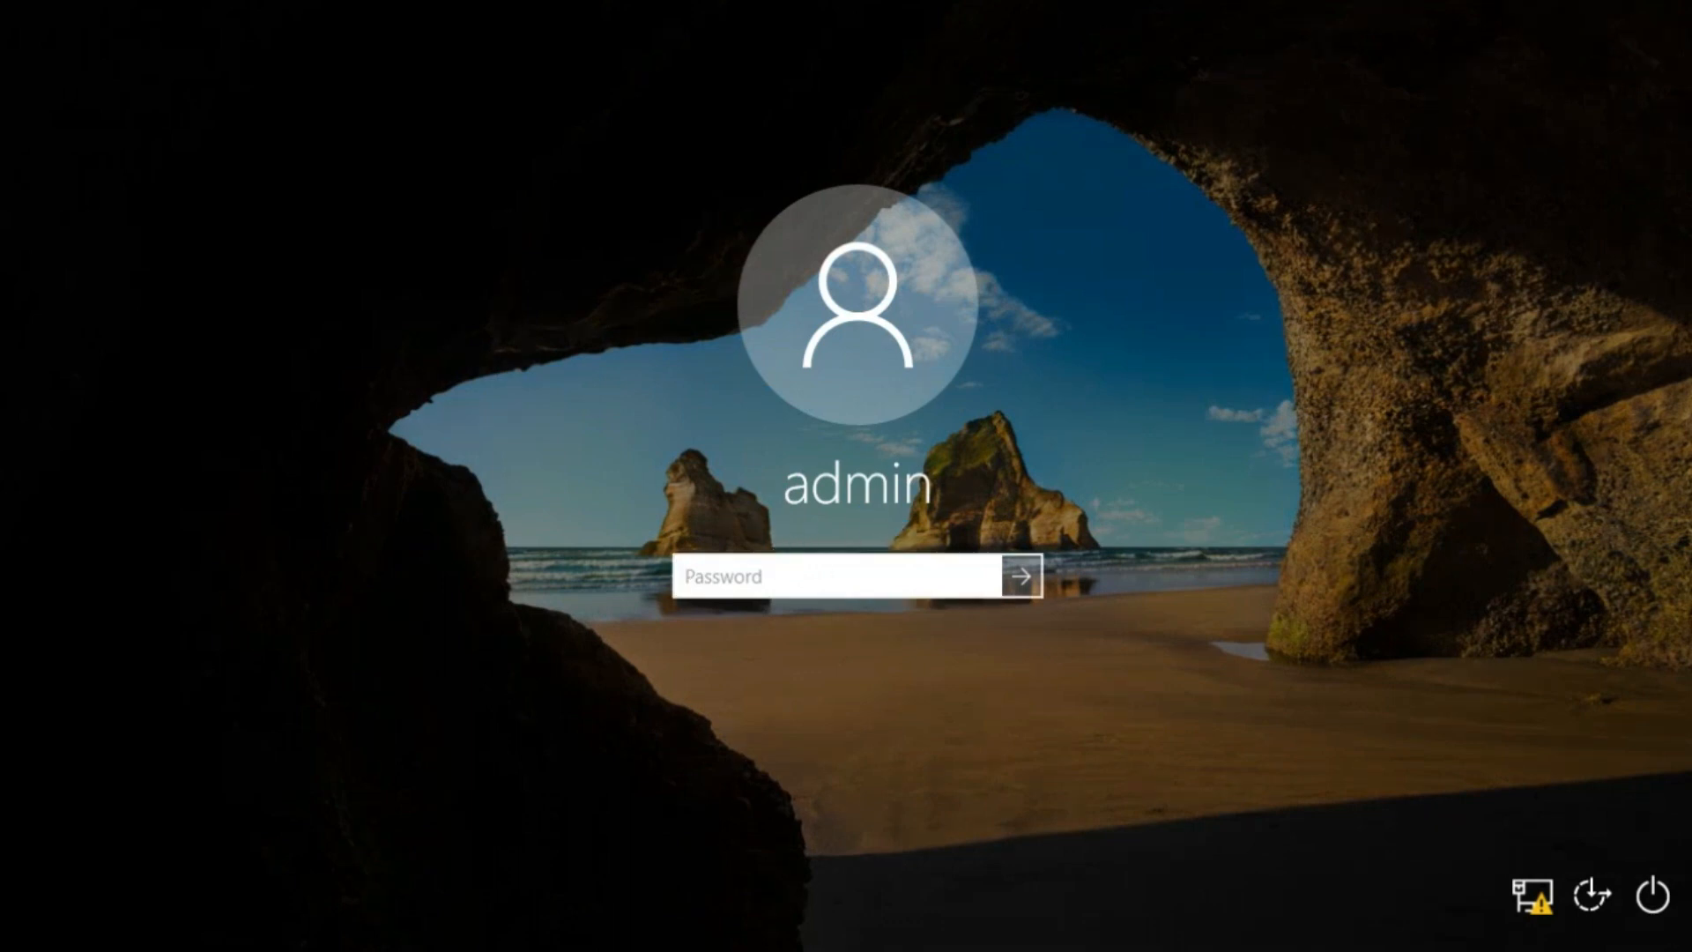
pyautogui.write('•••')
pyautogui.press('Return')
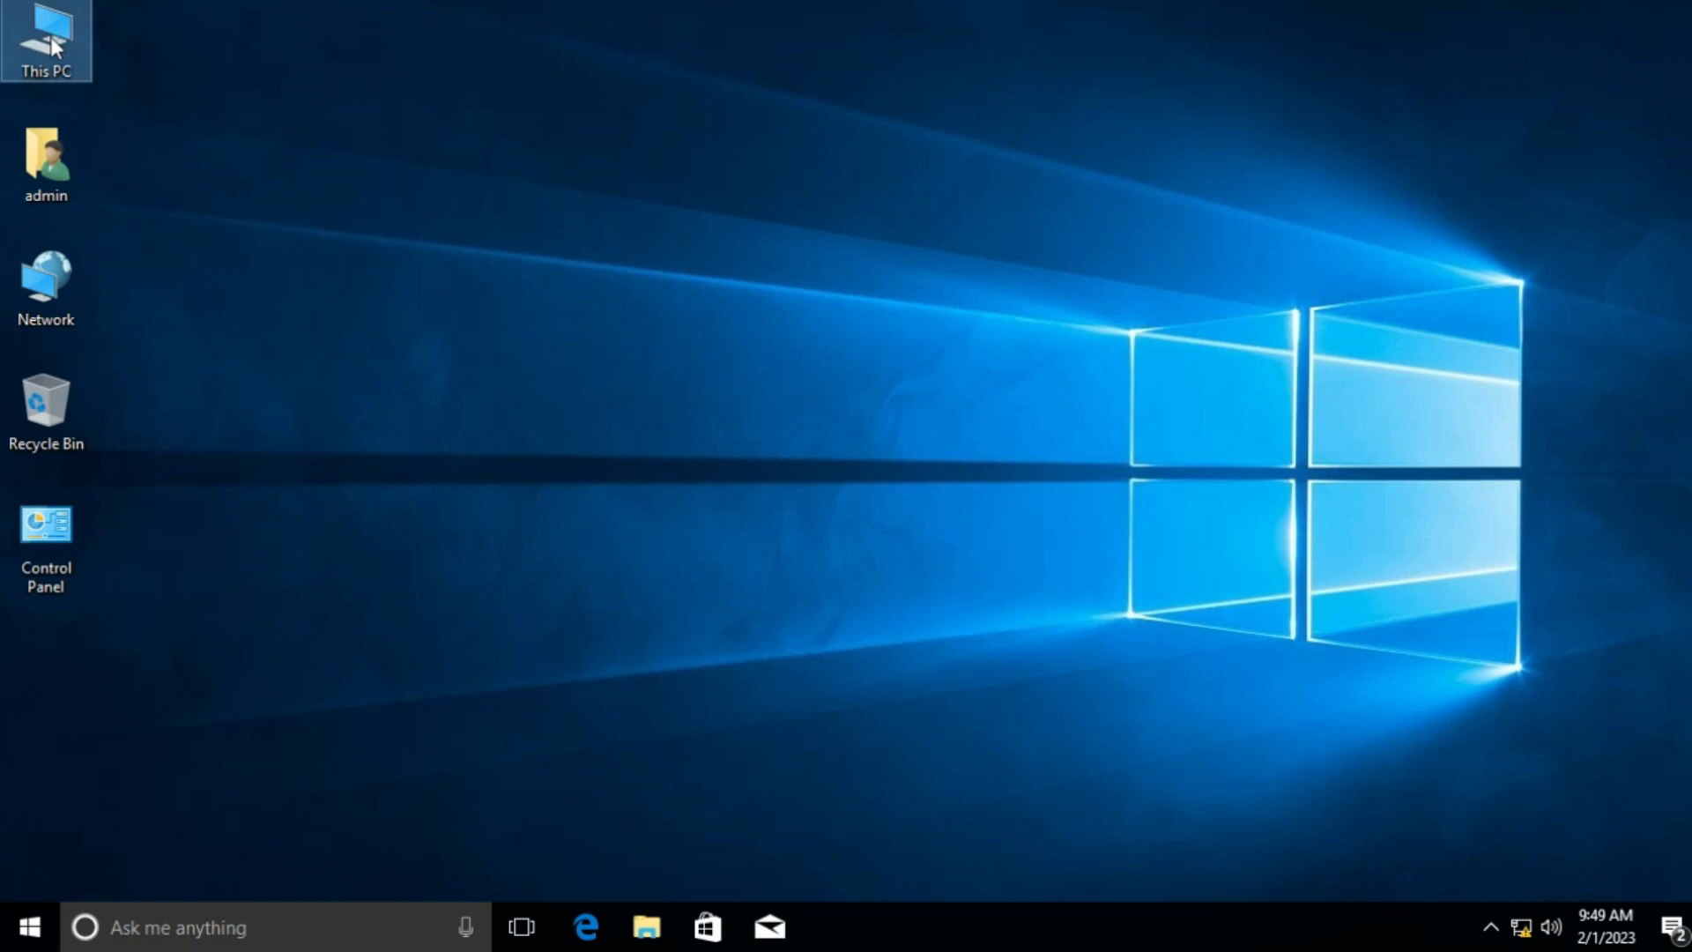
# Step: Open the Remote tab of System Properties from This PC's properties
pyautogui.rightClick(55, 46)
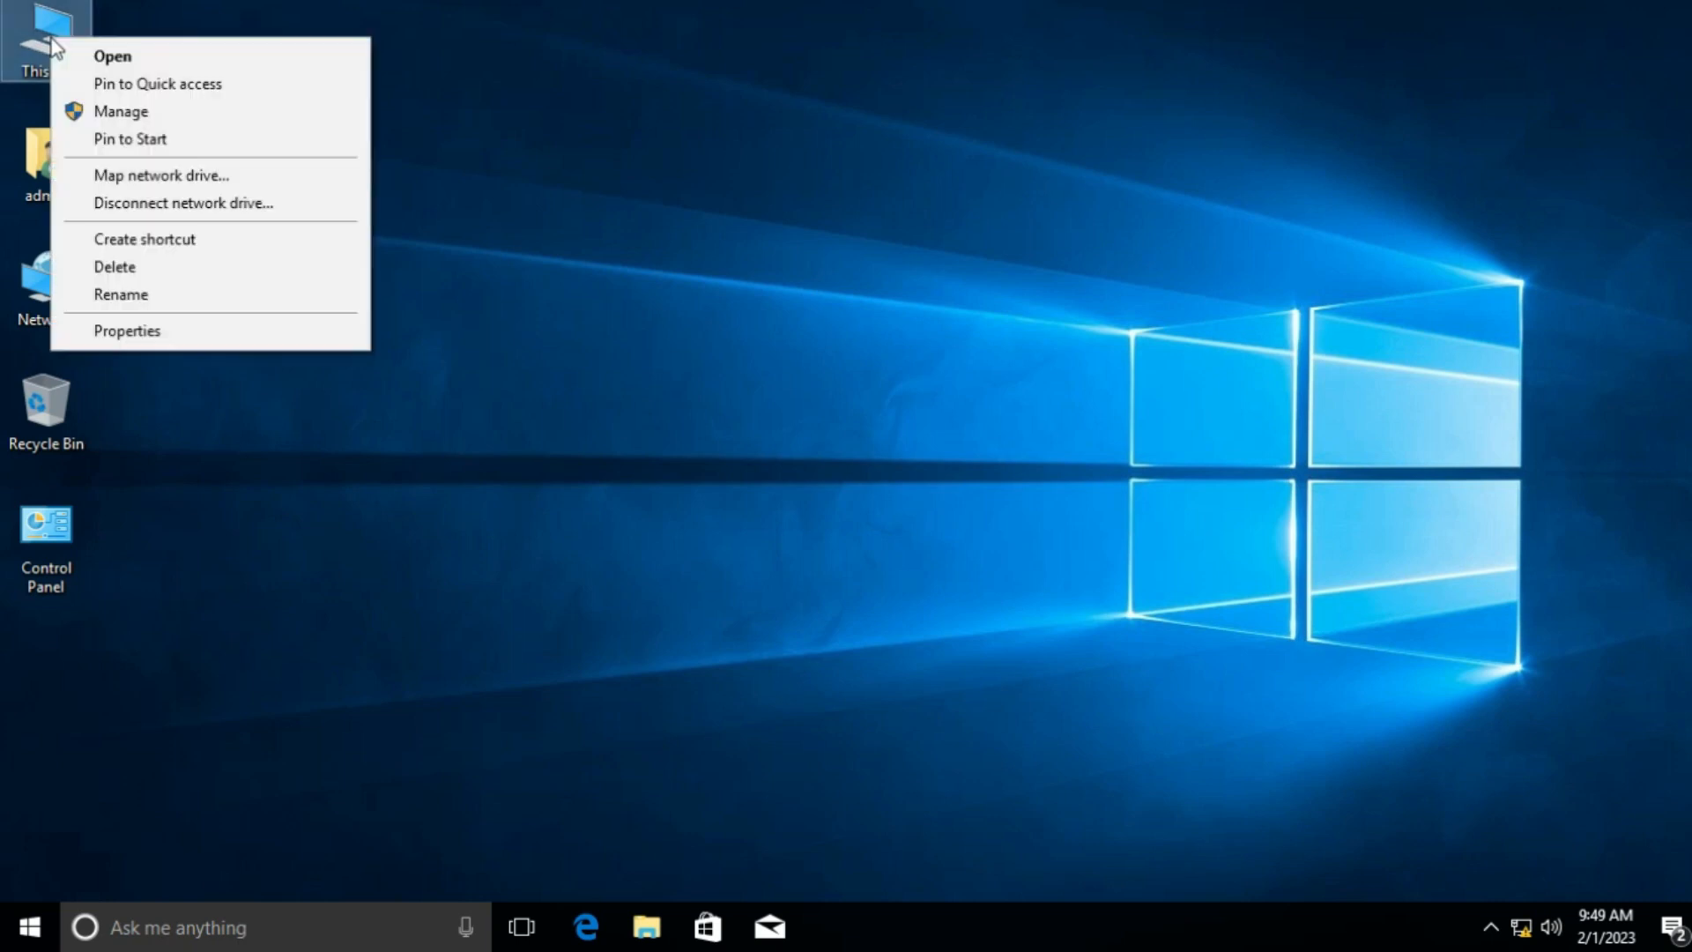
pyautogui.click(244, 338)
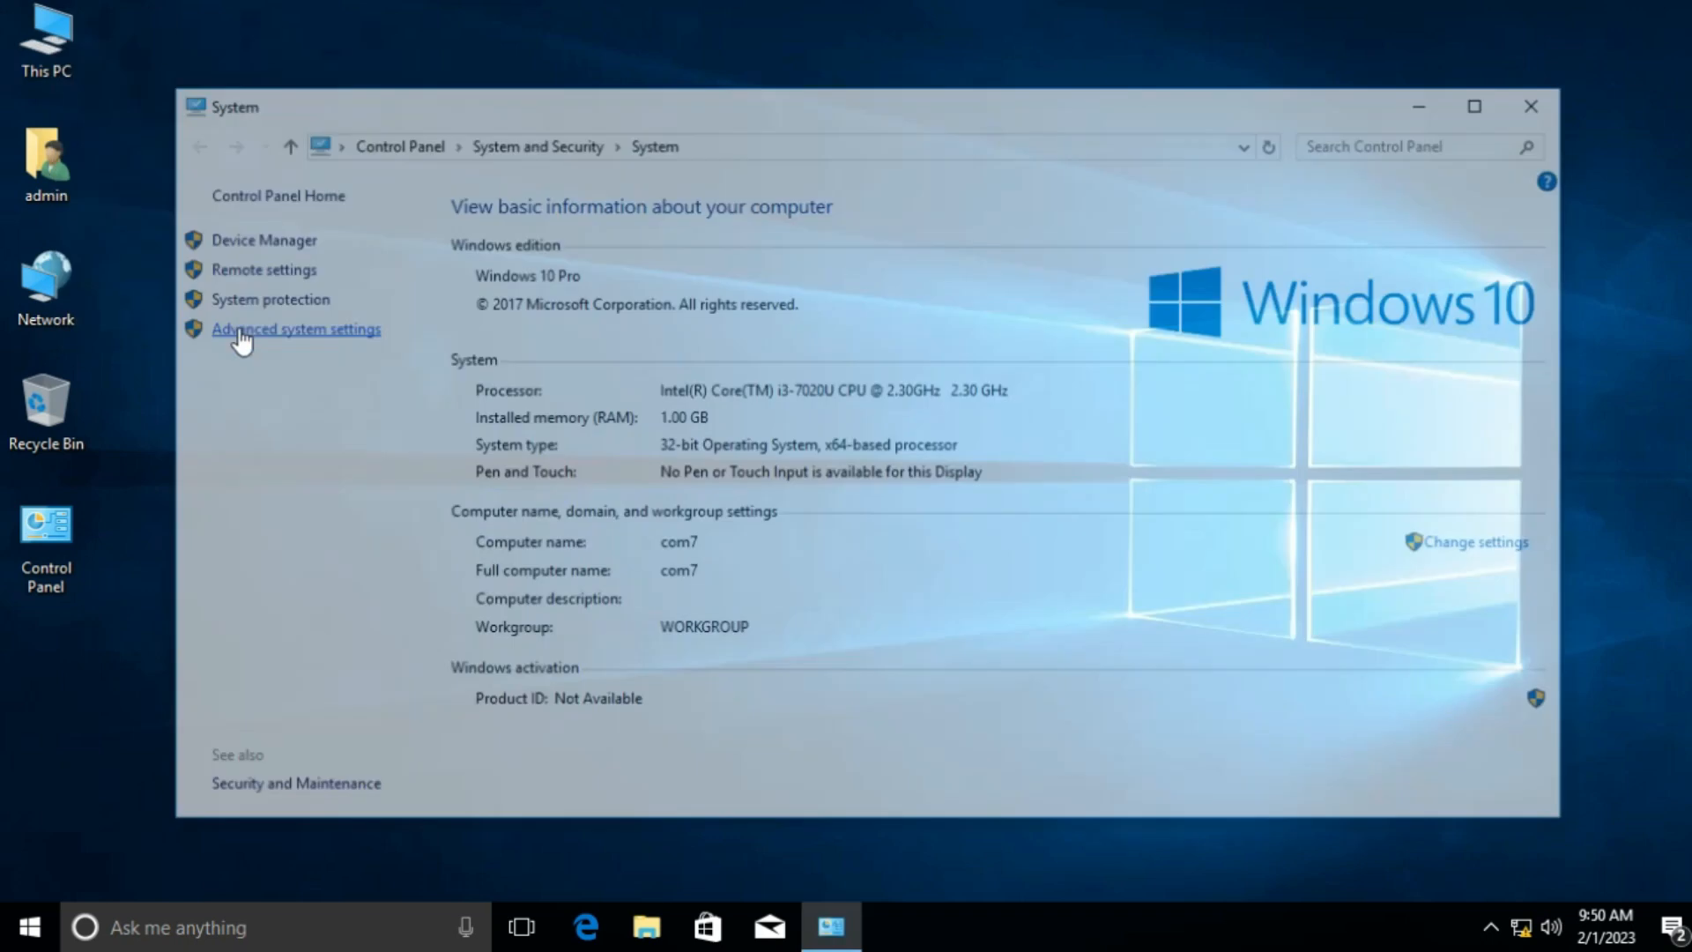
pyautogui.click(319, 342)
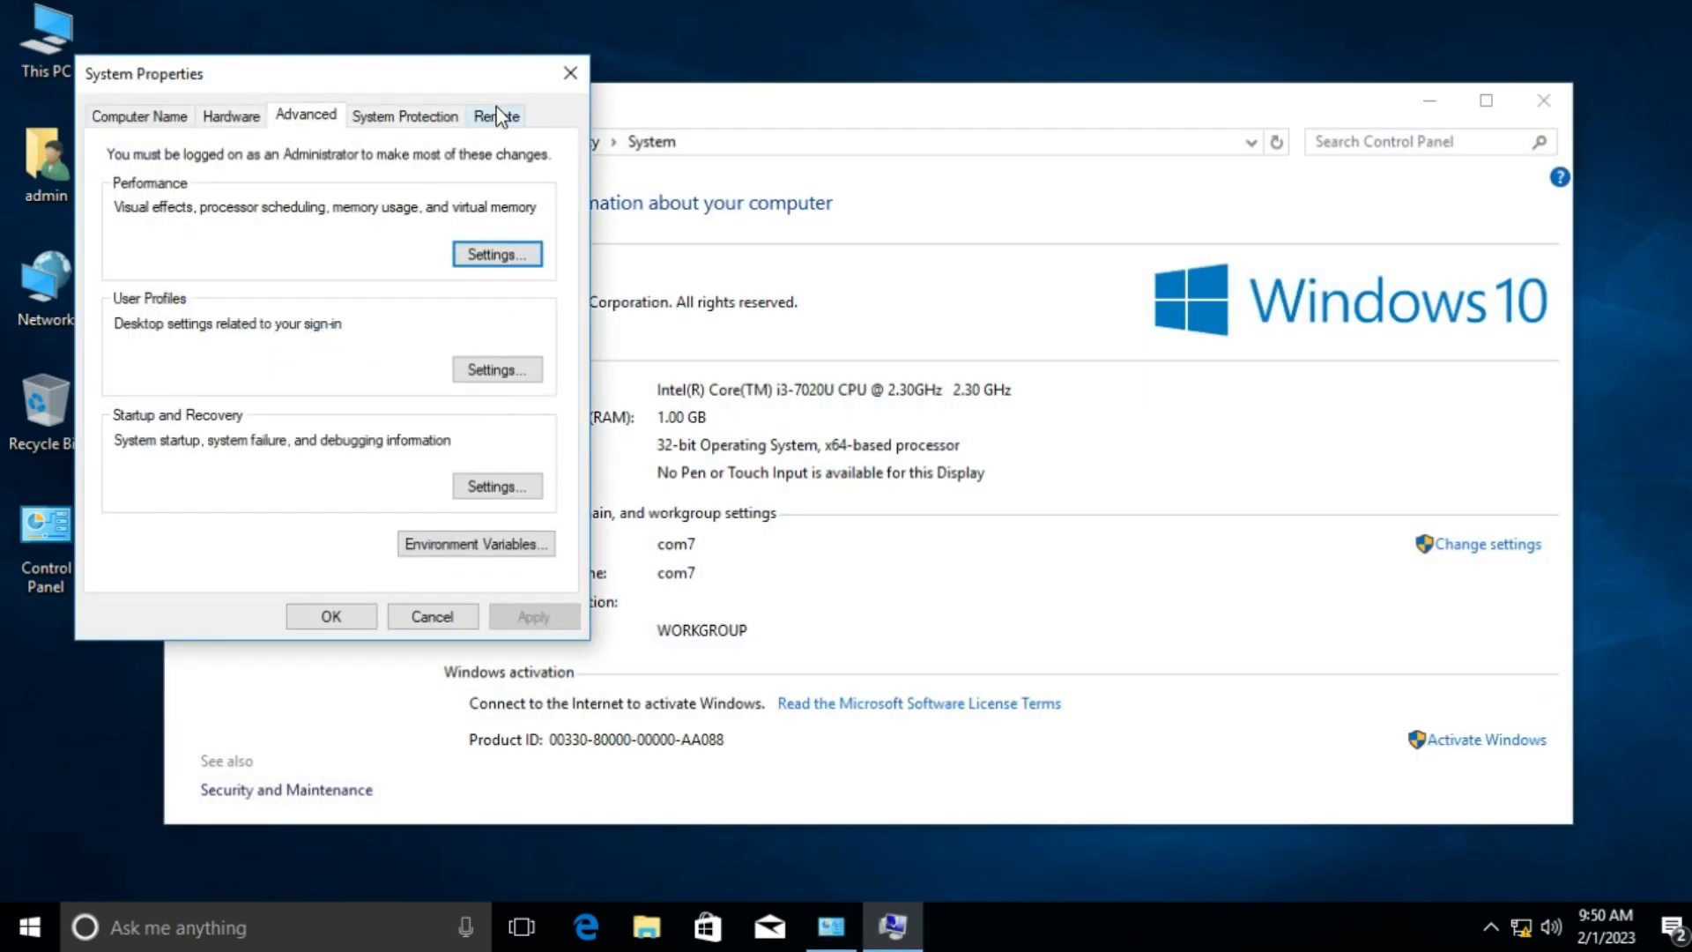
pyautogui.click(498, 116)
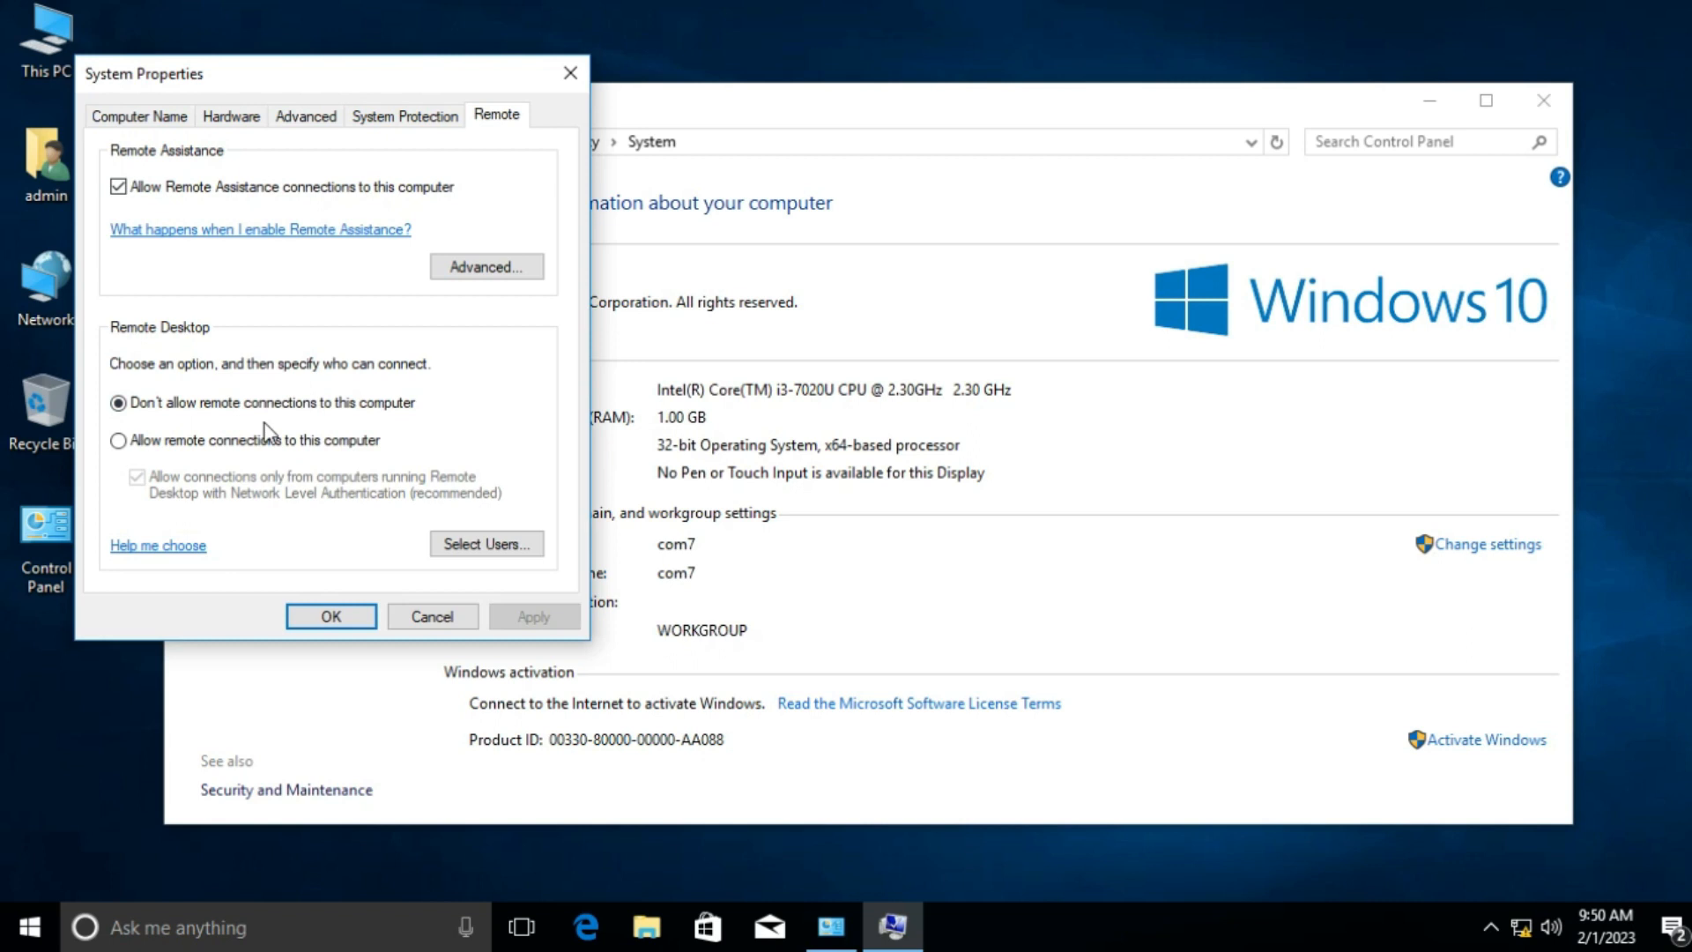
# Step: Allow remote connections, apply, and untick the Network Level Authentication requirement
pyautogui.click(124, 443)
pyautogui.click(544, 613)
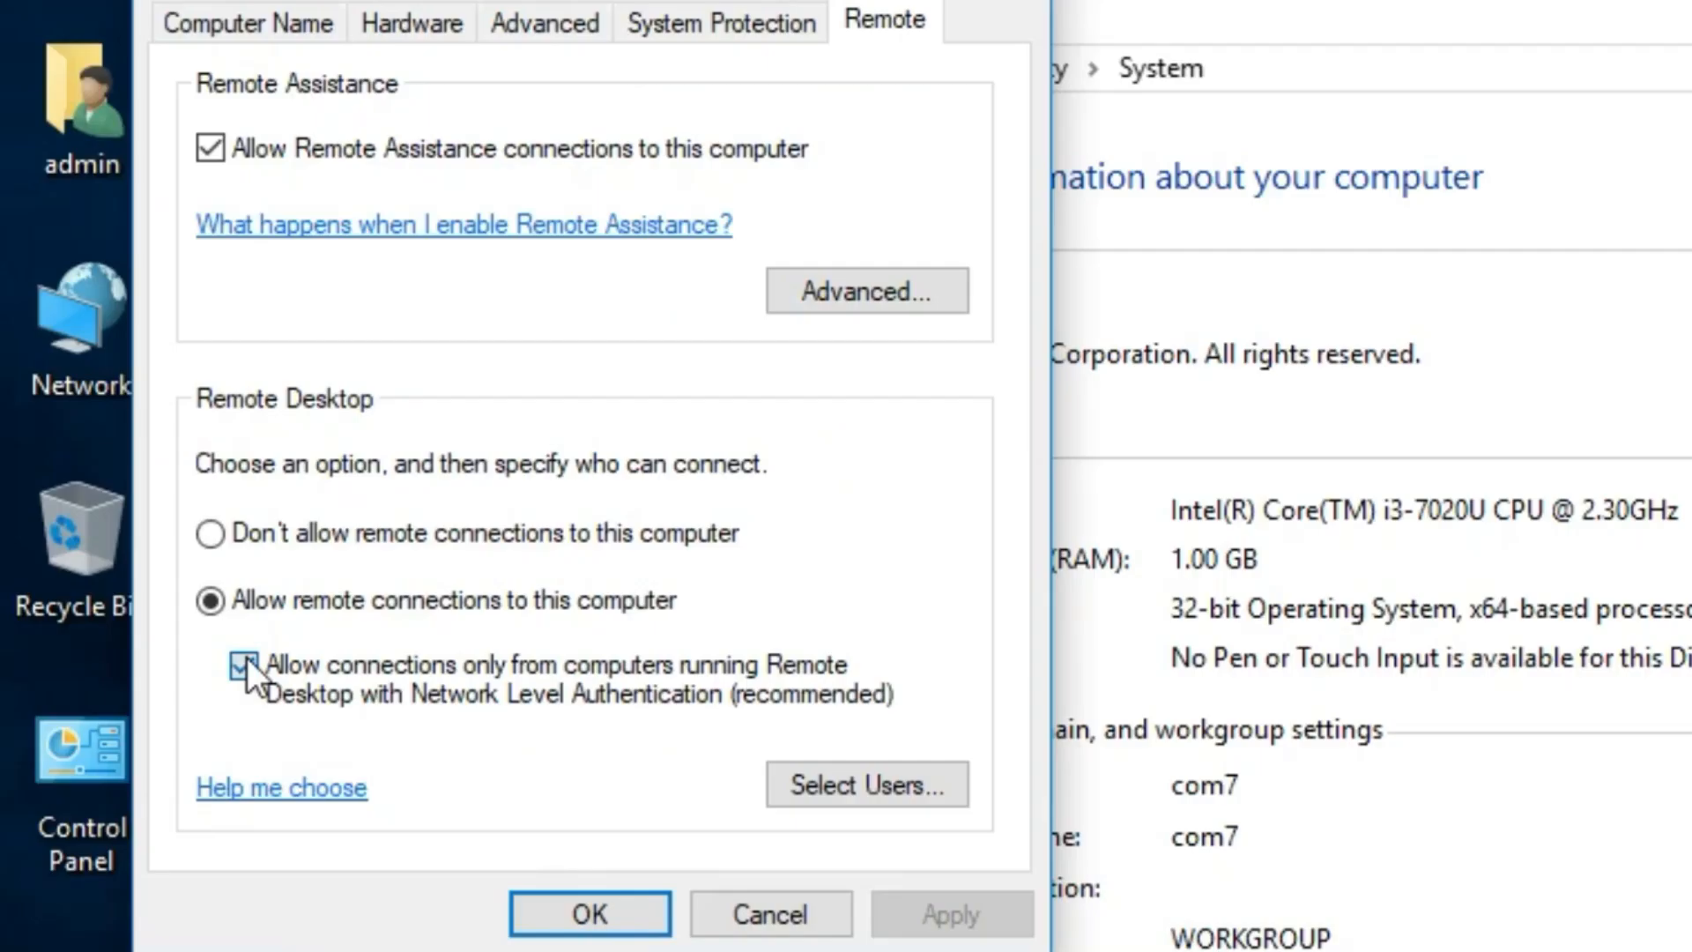
pyautogui.click(244, 664)
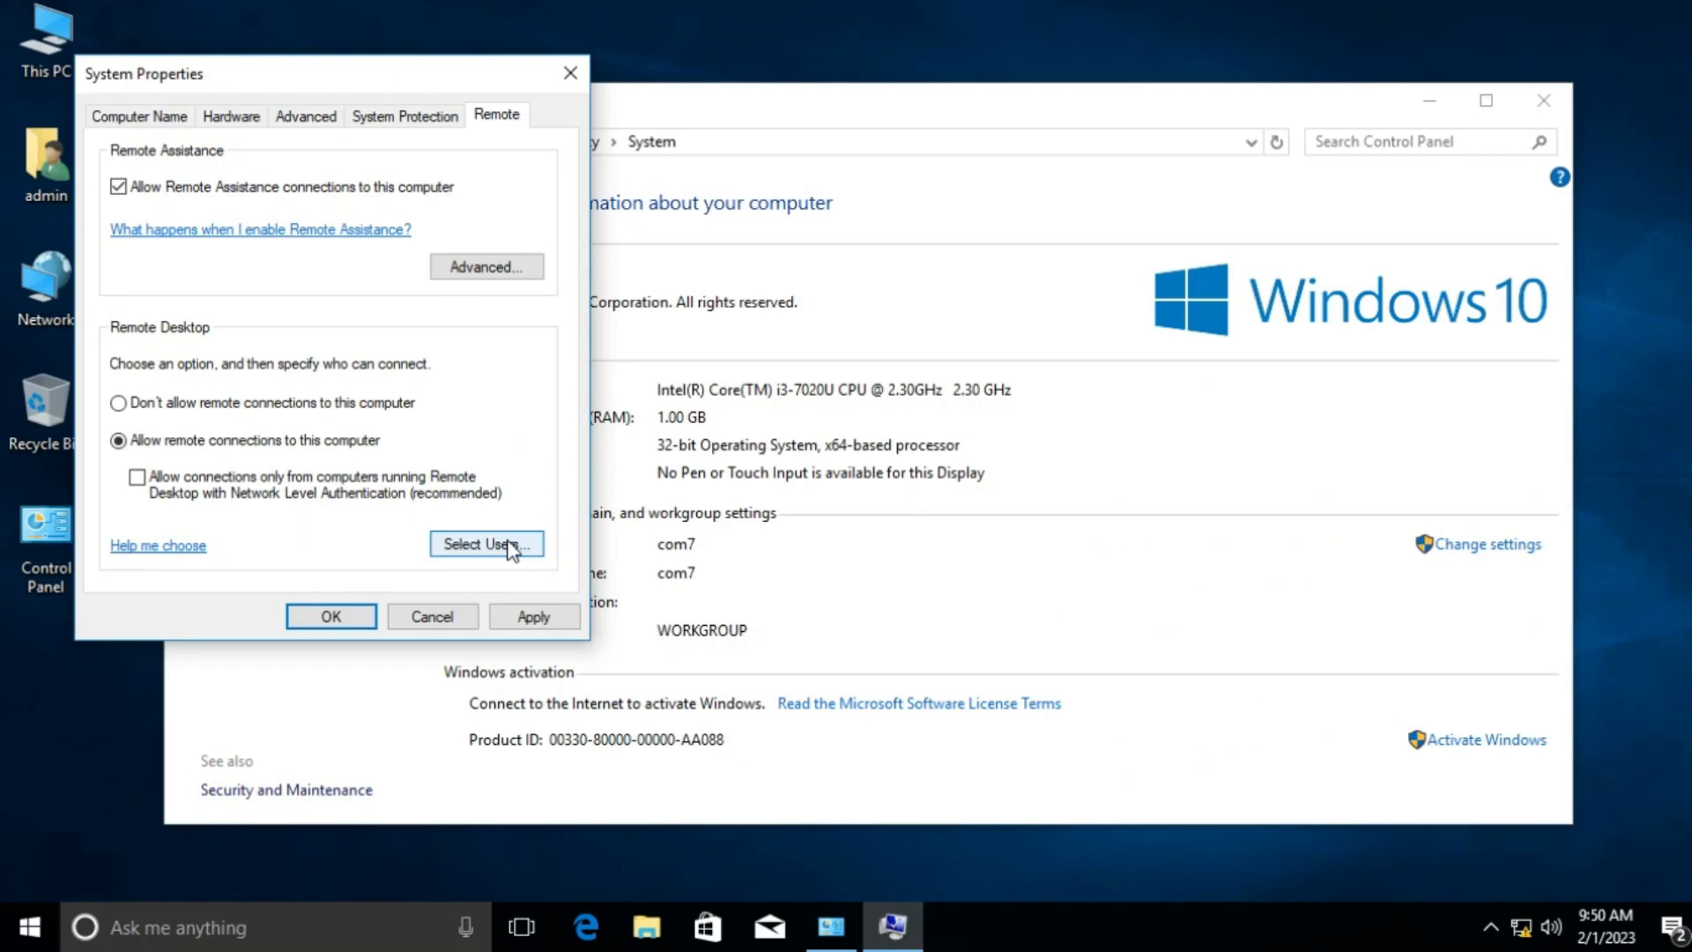
pyautogui.click(518, 550)
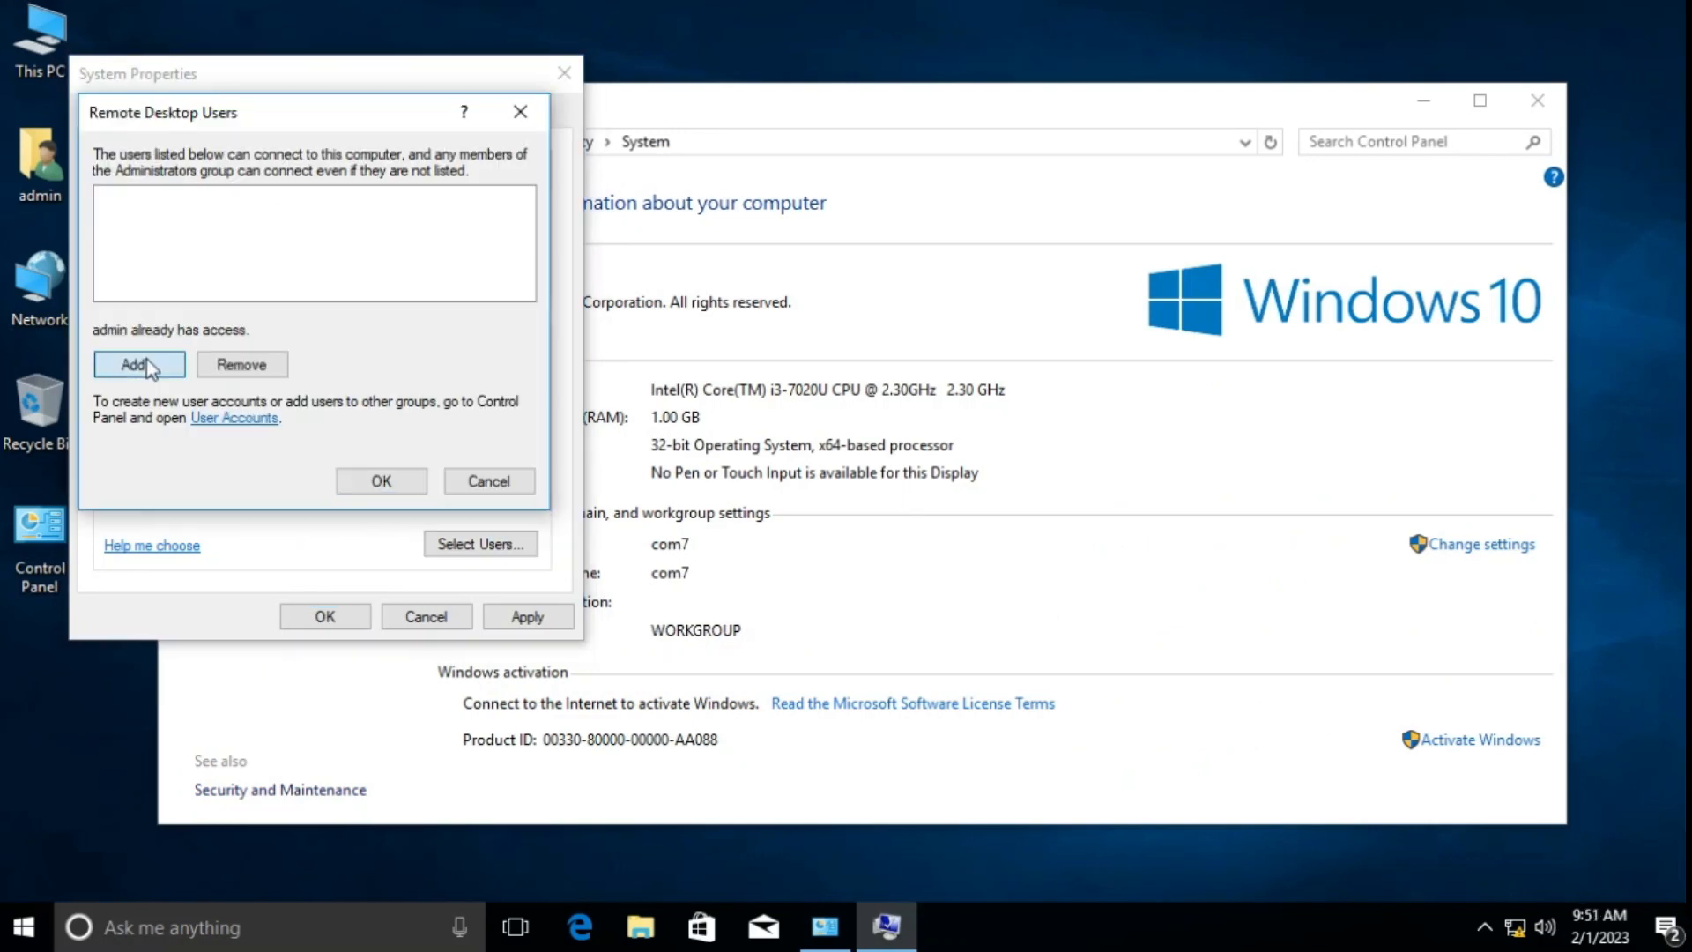
# Step: Add the Everyone group to Remote Desktop Users, then apply and close System Properties
pyautogui.click(139, 364)
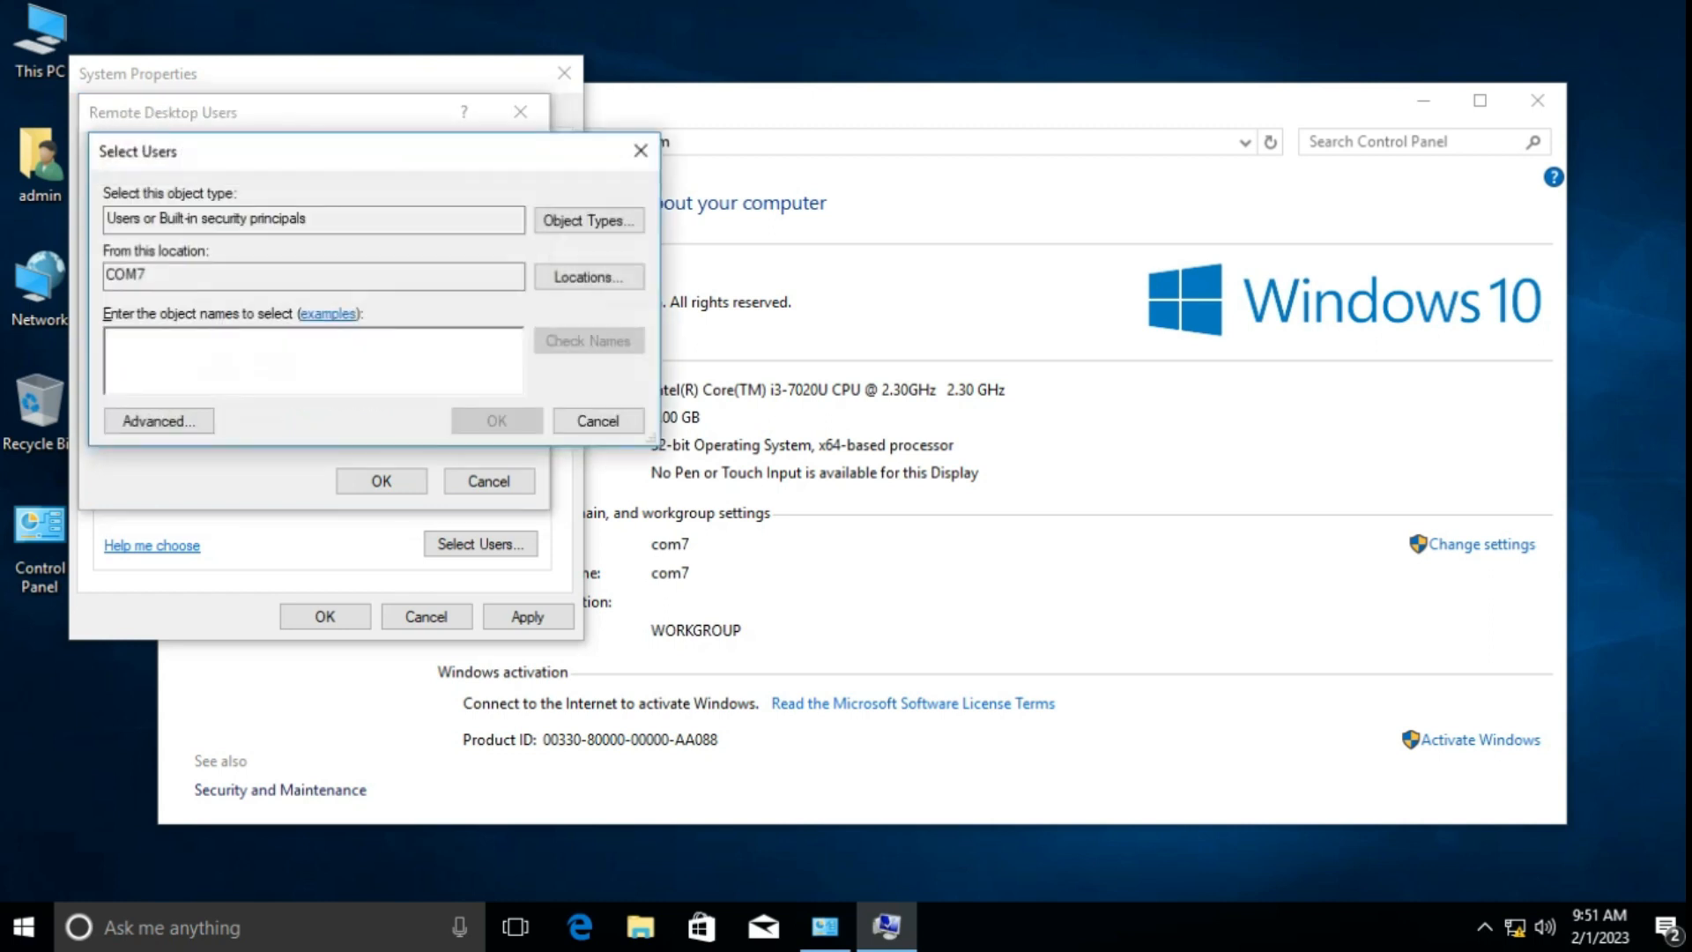
pyautogui.click(203, 423)
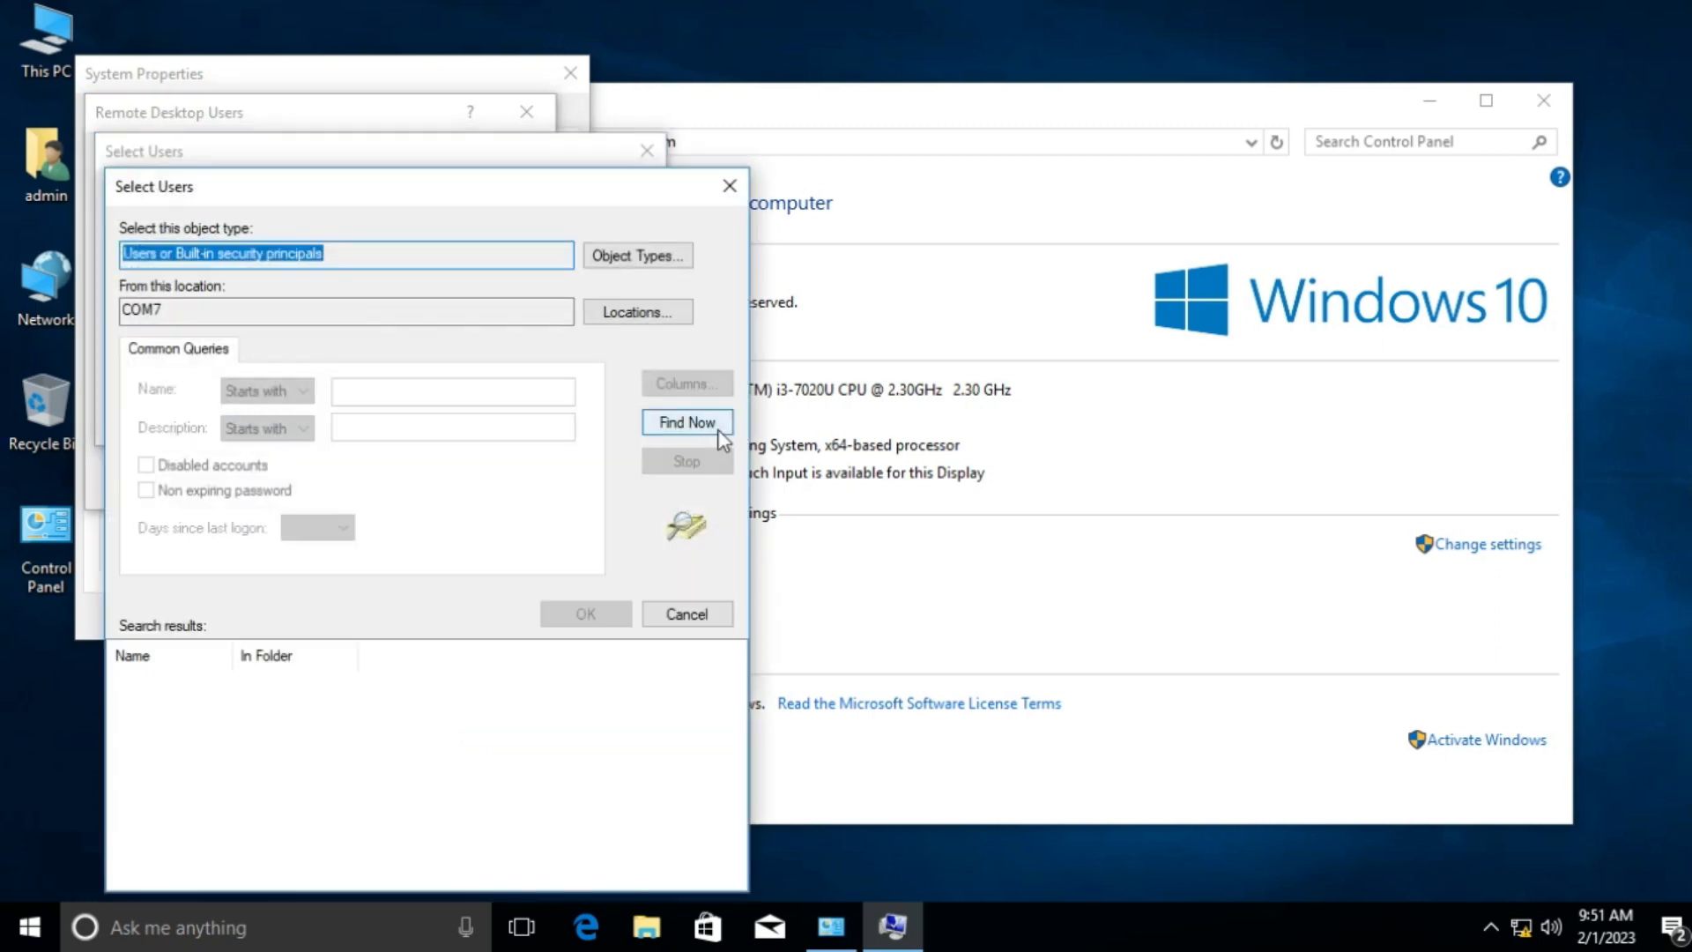
pyautogui.click(719, 430)
pyautogui.press('e')
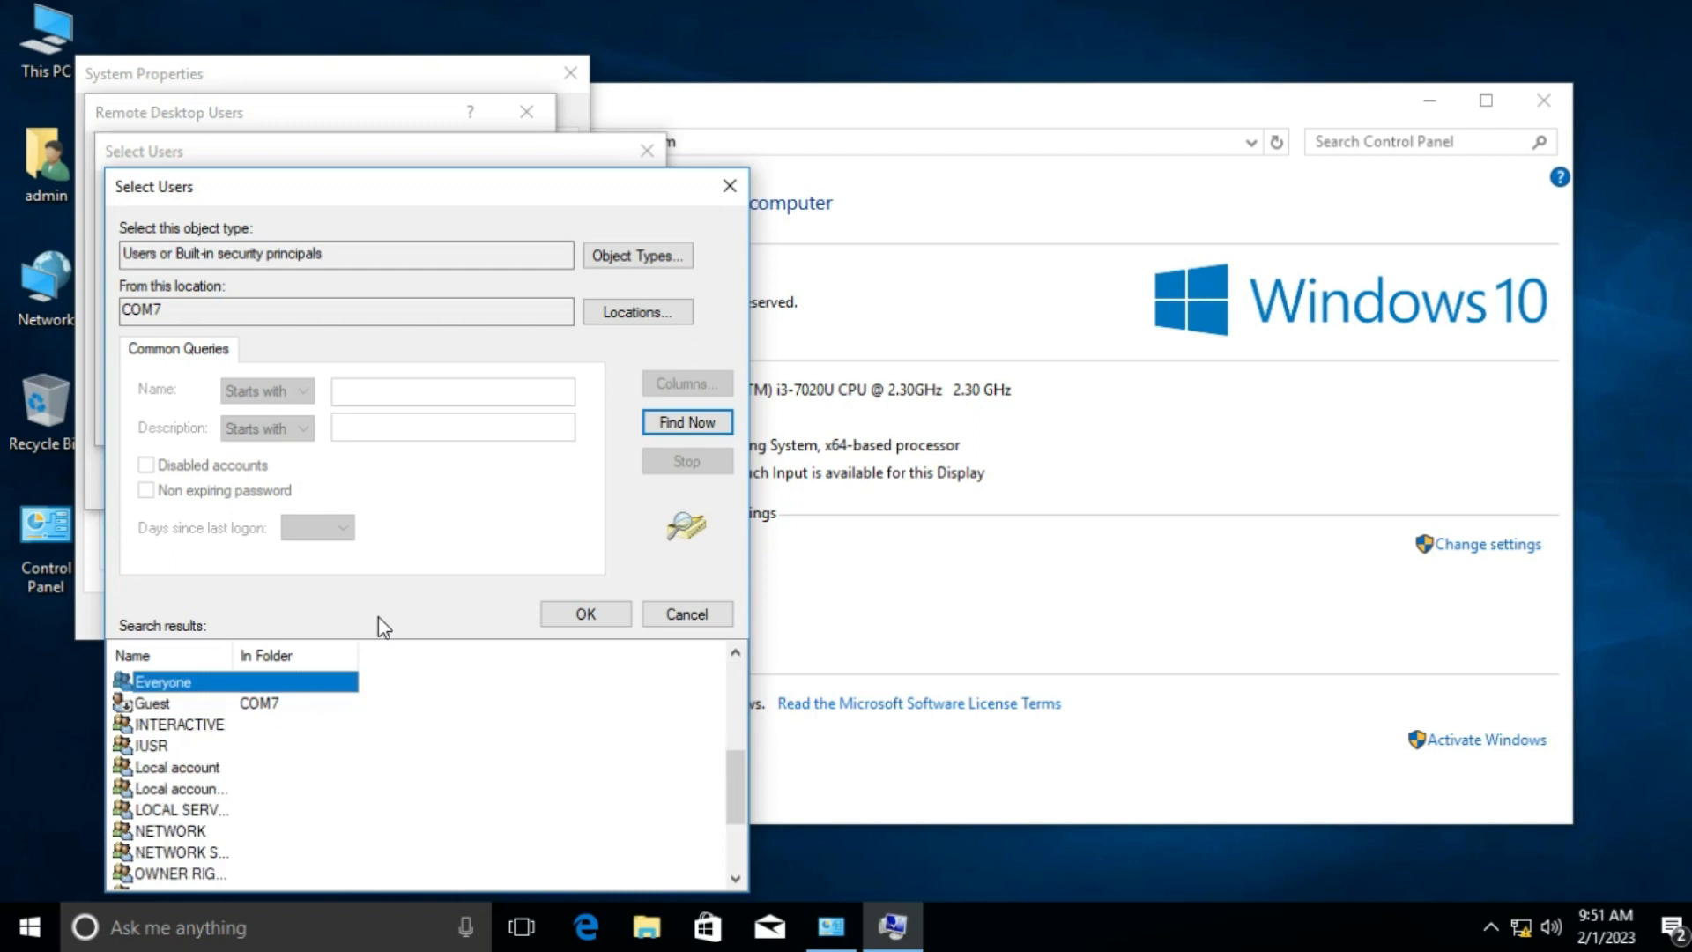
pyautogui.click(590, 614)
pyautogui.click(532, 419)
pyautogui.click(402, 487)
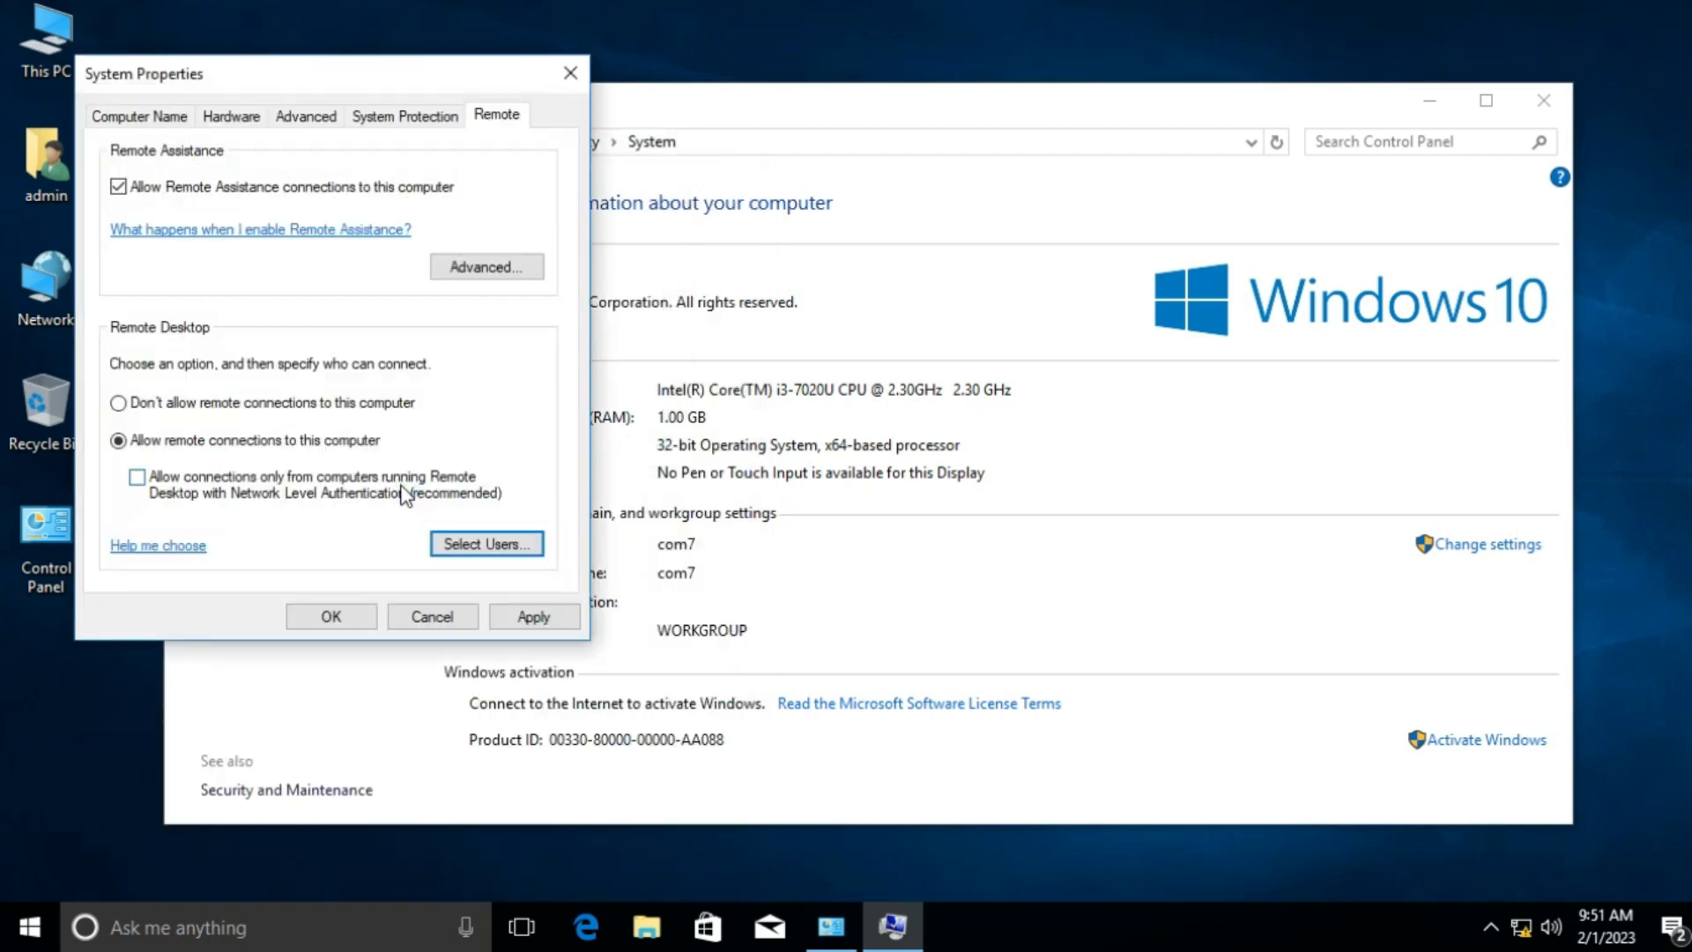
pyautogui.click(555, 616)
pyautogui.click(369, 621)
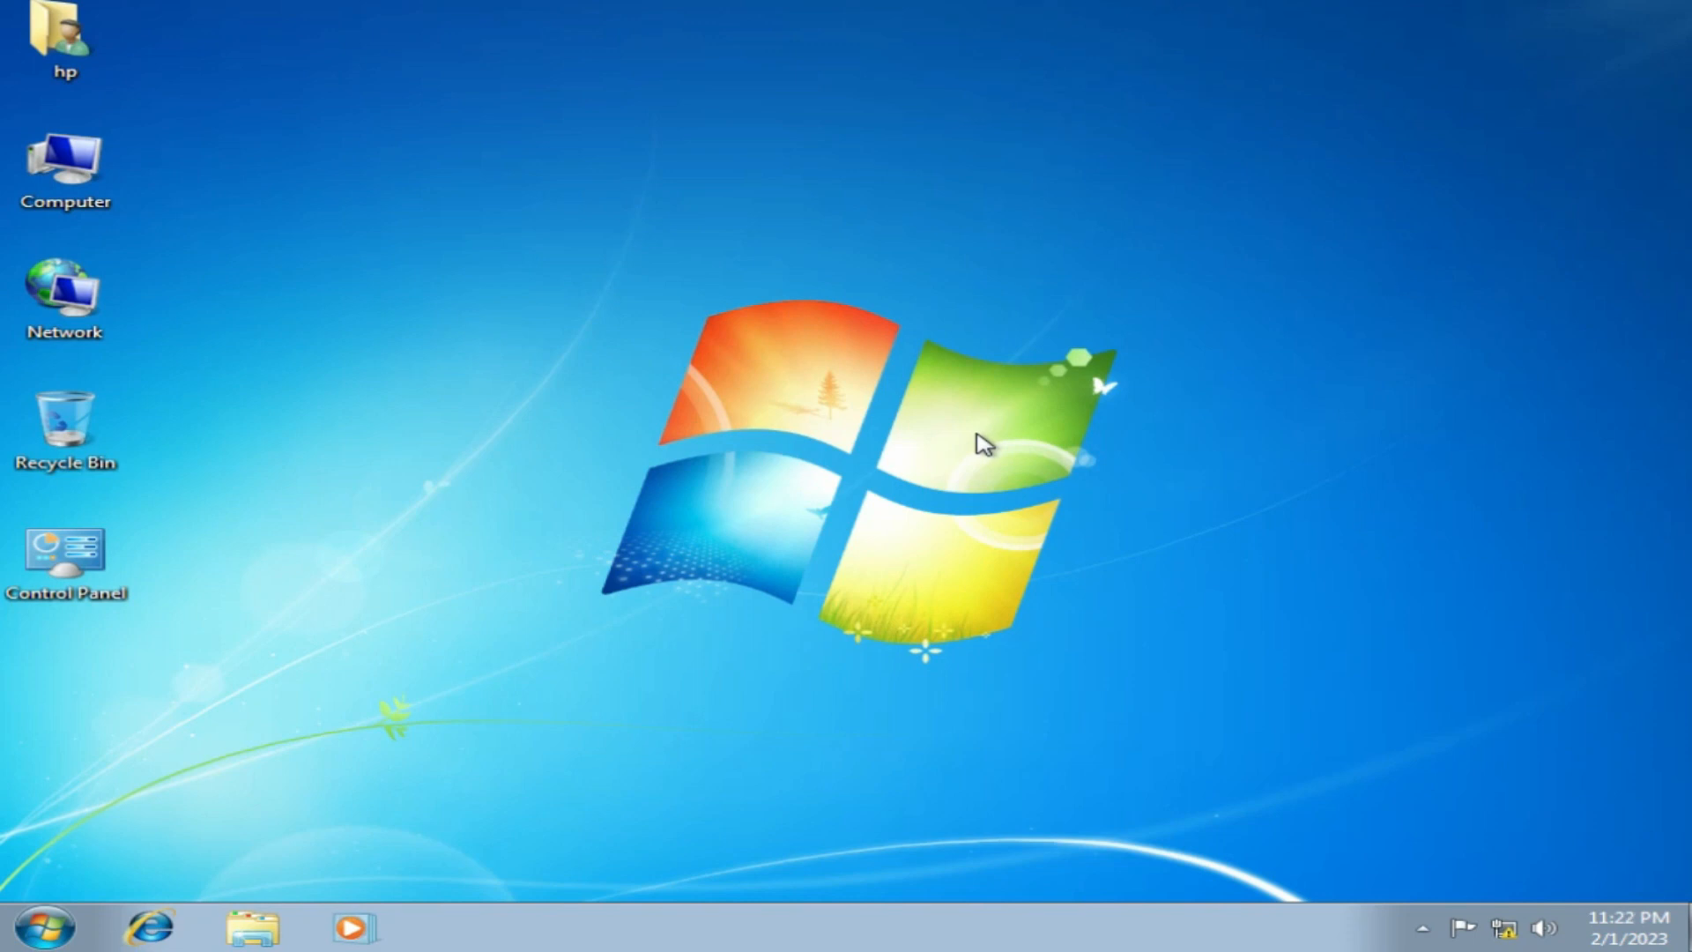
# Step: Run 'ping 192.168.1.85' from the Run box
pyautogui.press('super+r')
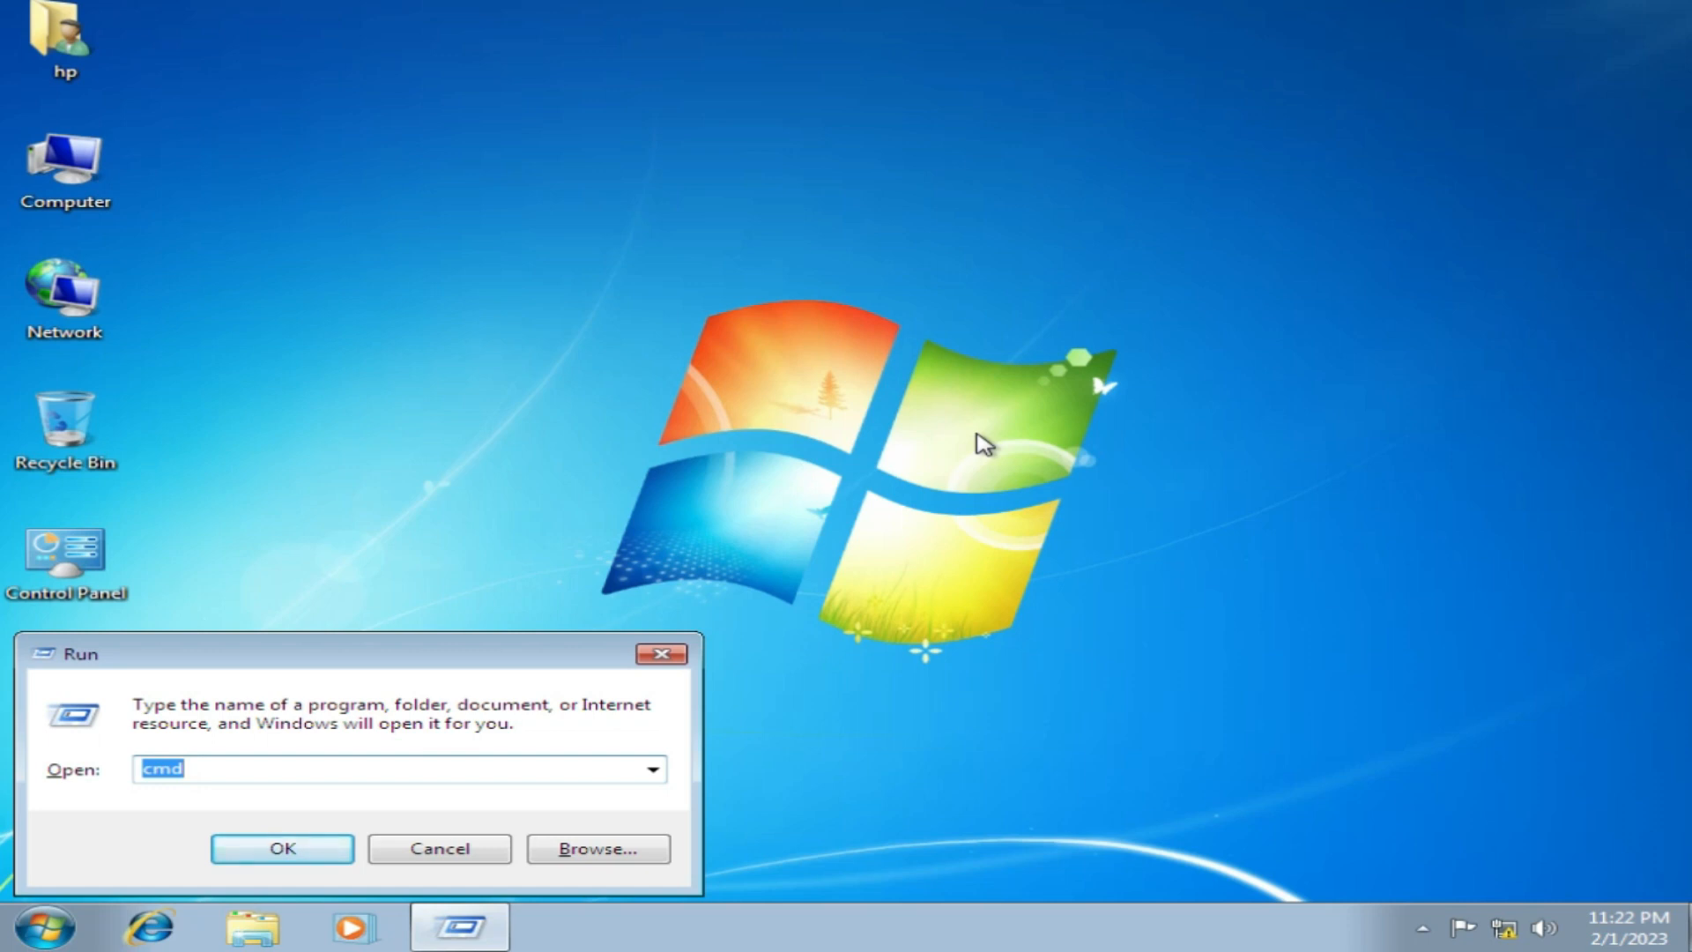
pyautogui.write('ping 192.1')
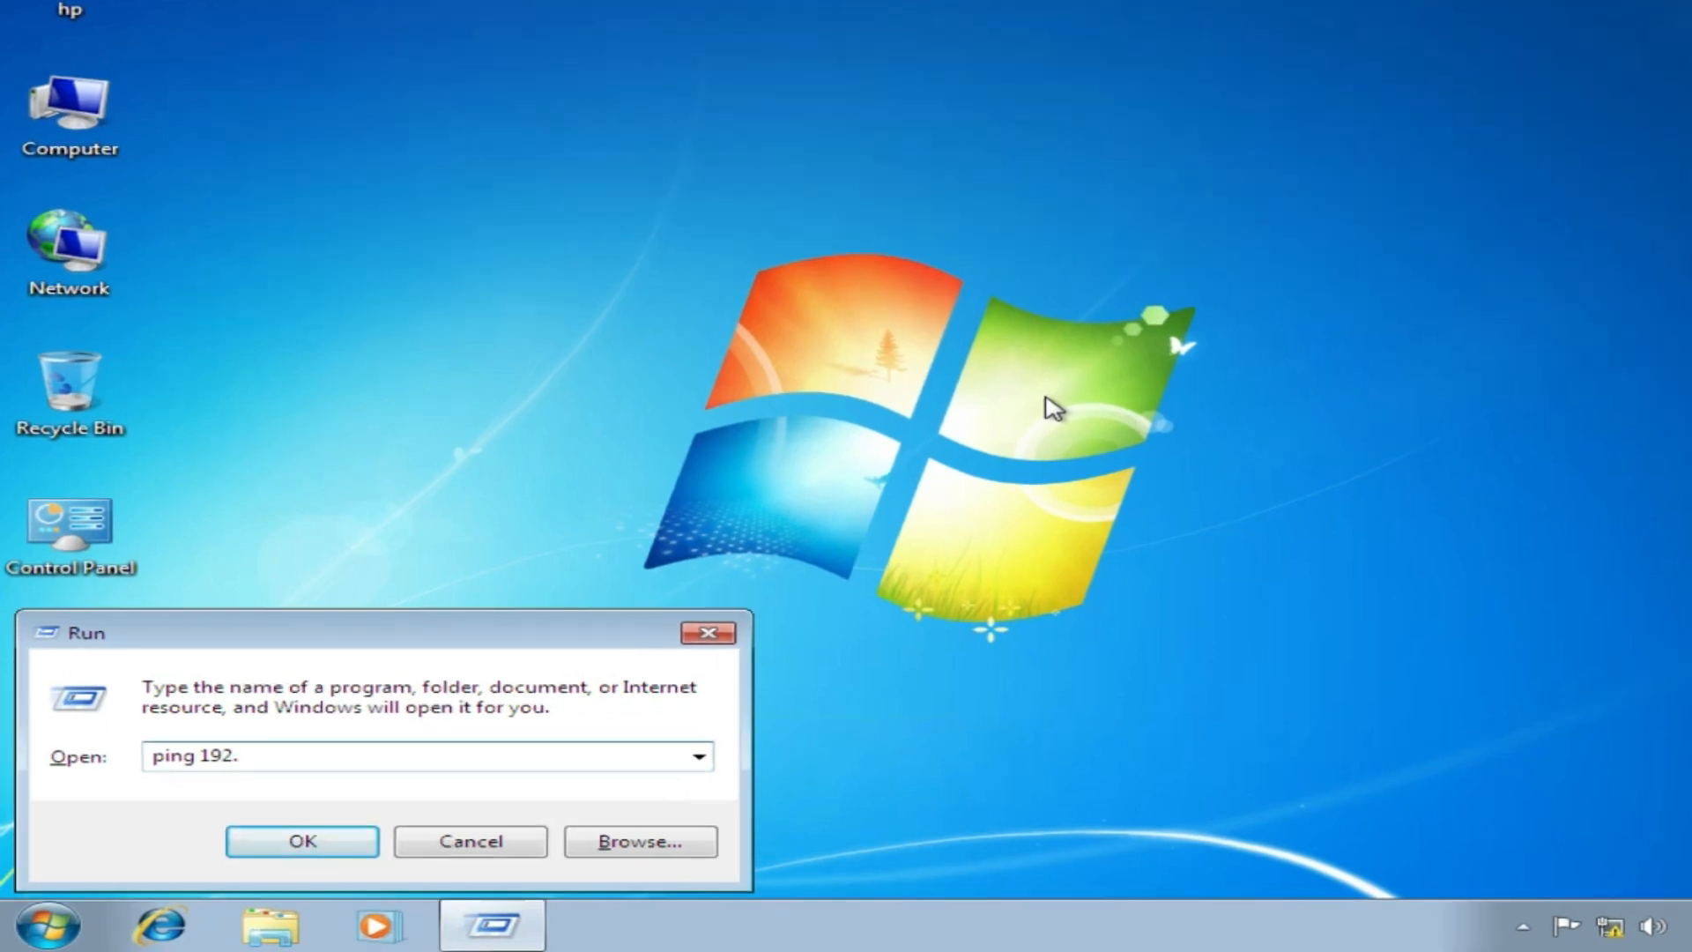
pyautogui.write('68.')
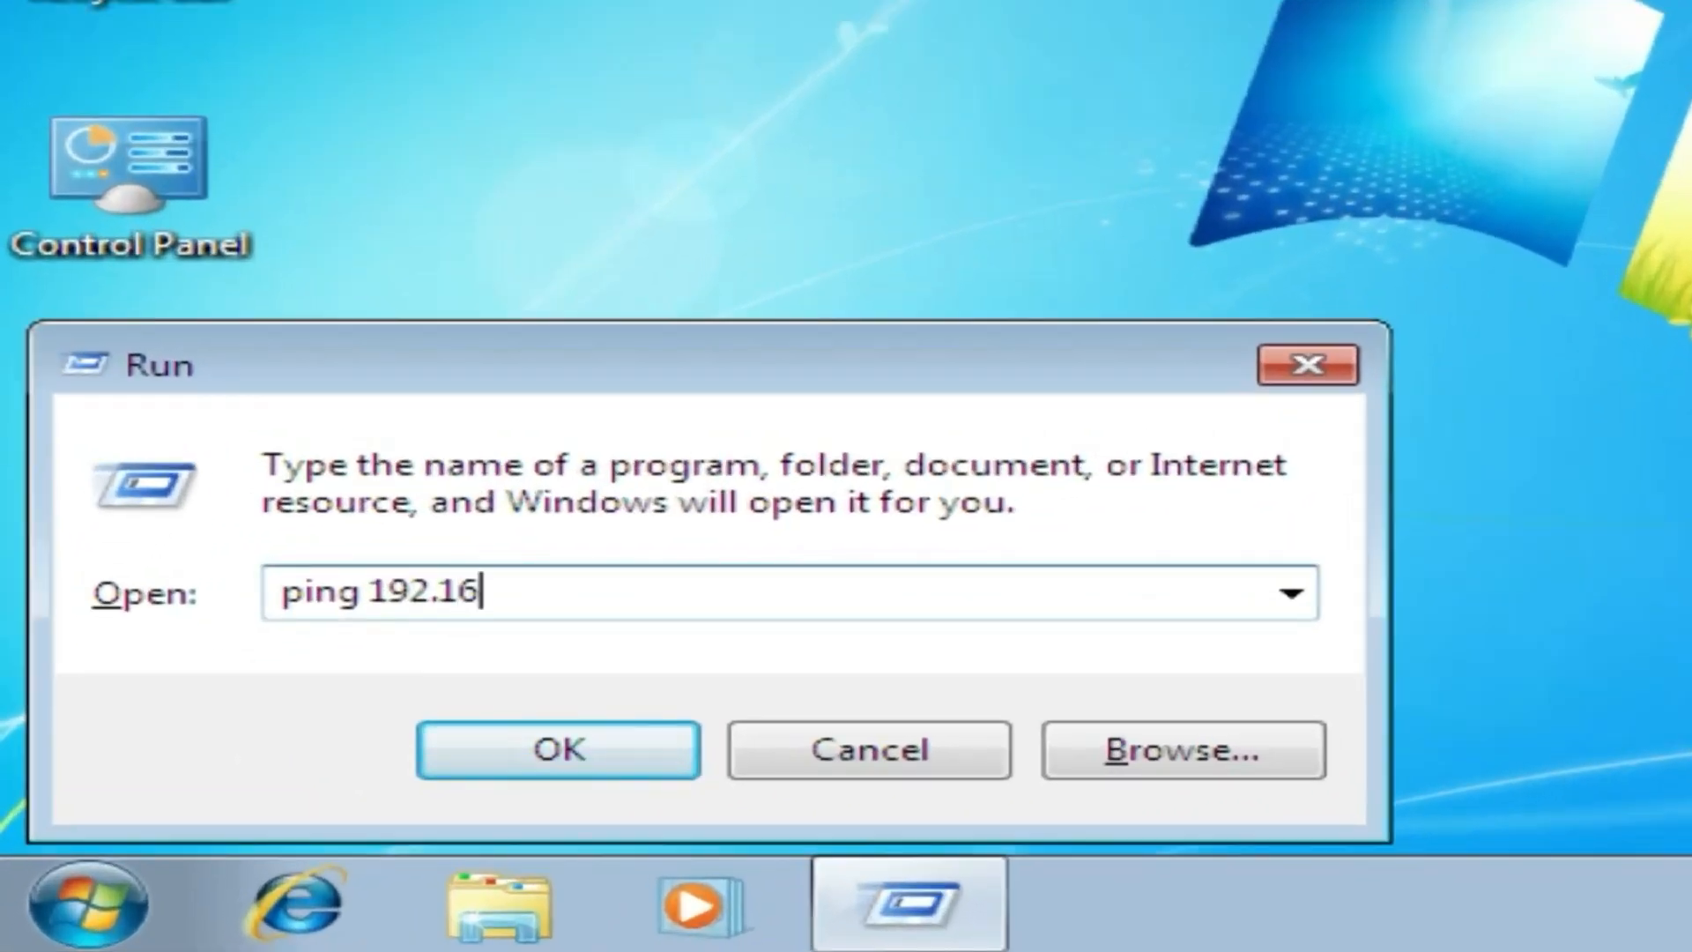
pyautogui.write('1.')
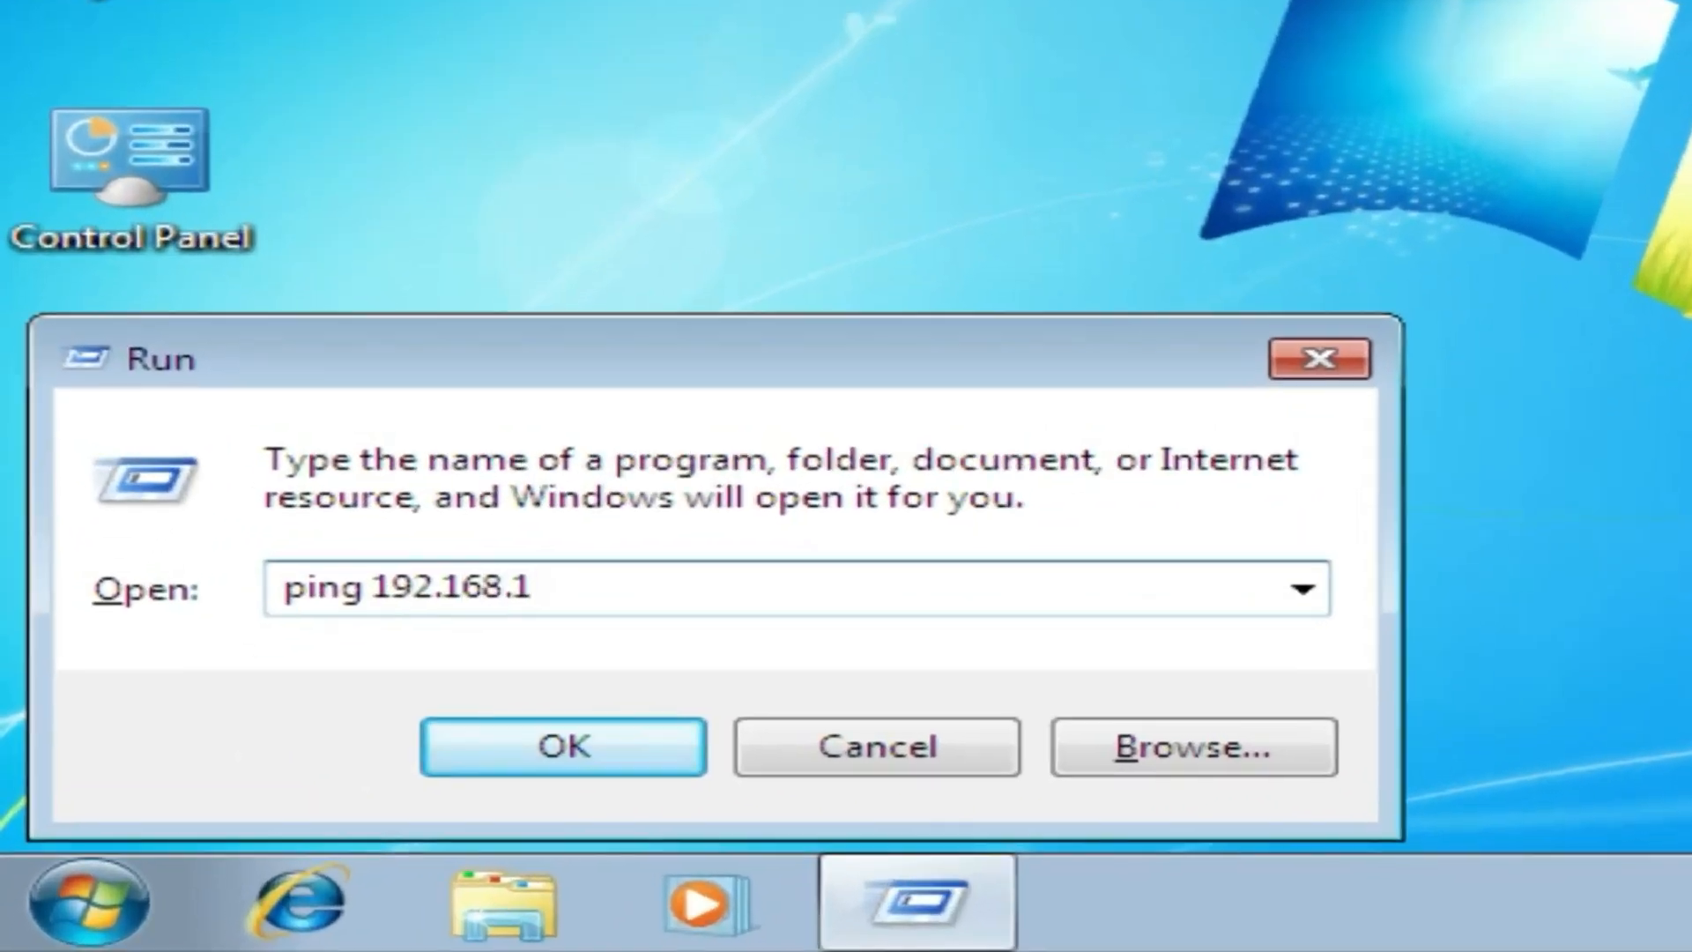
pyautogui.write('85')
pyautogui.press('Return')
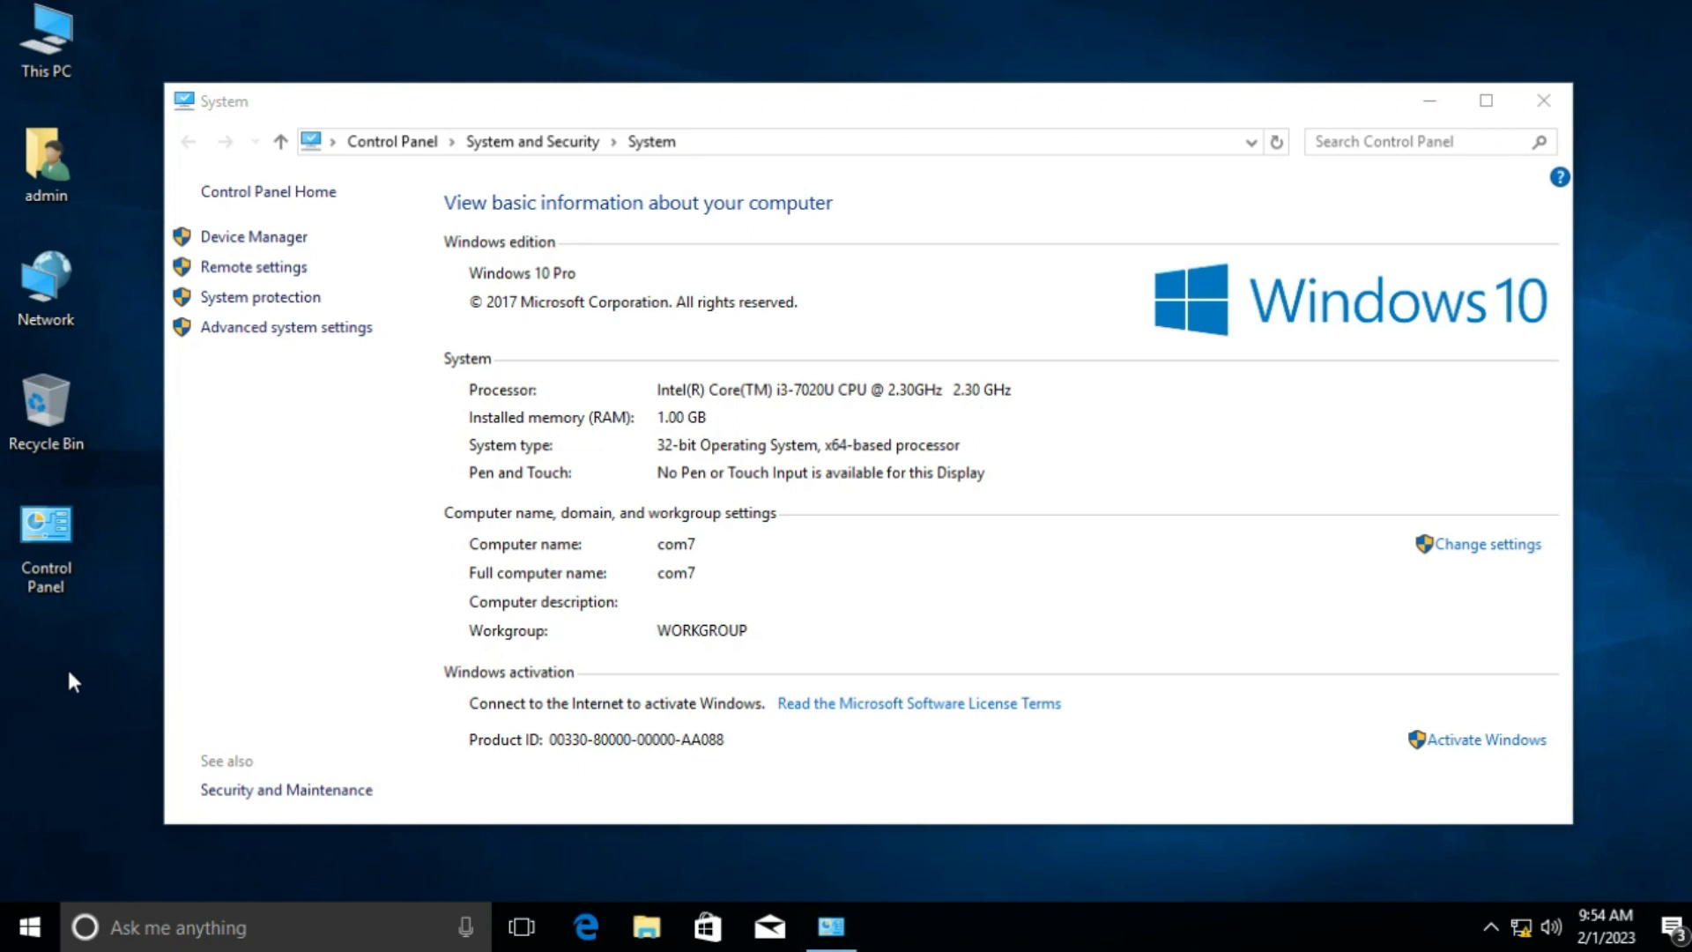
# Step: Open firewall.cpl and turn Windows Firewall off for private networks
pyautogui.press('super+r')
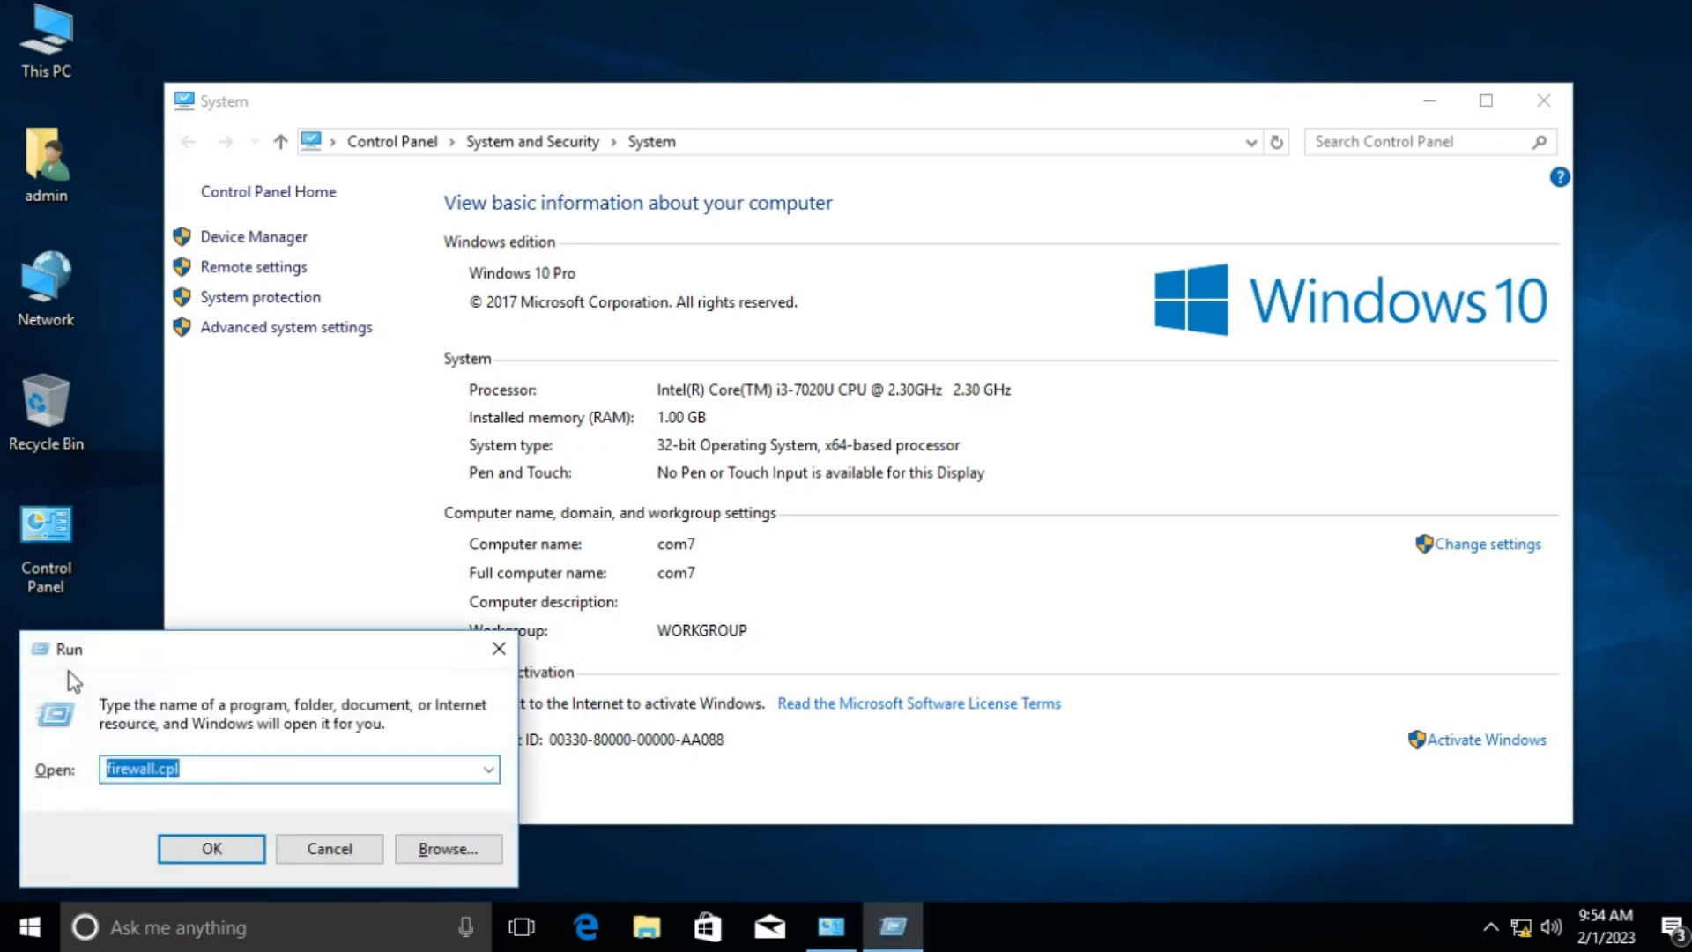
pyautogui.press('End')
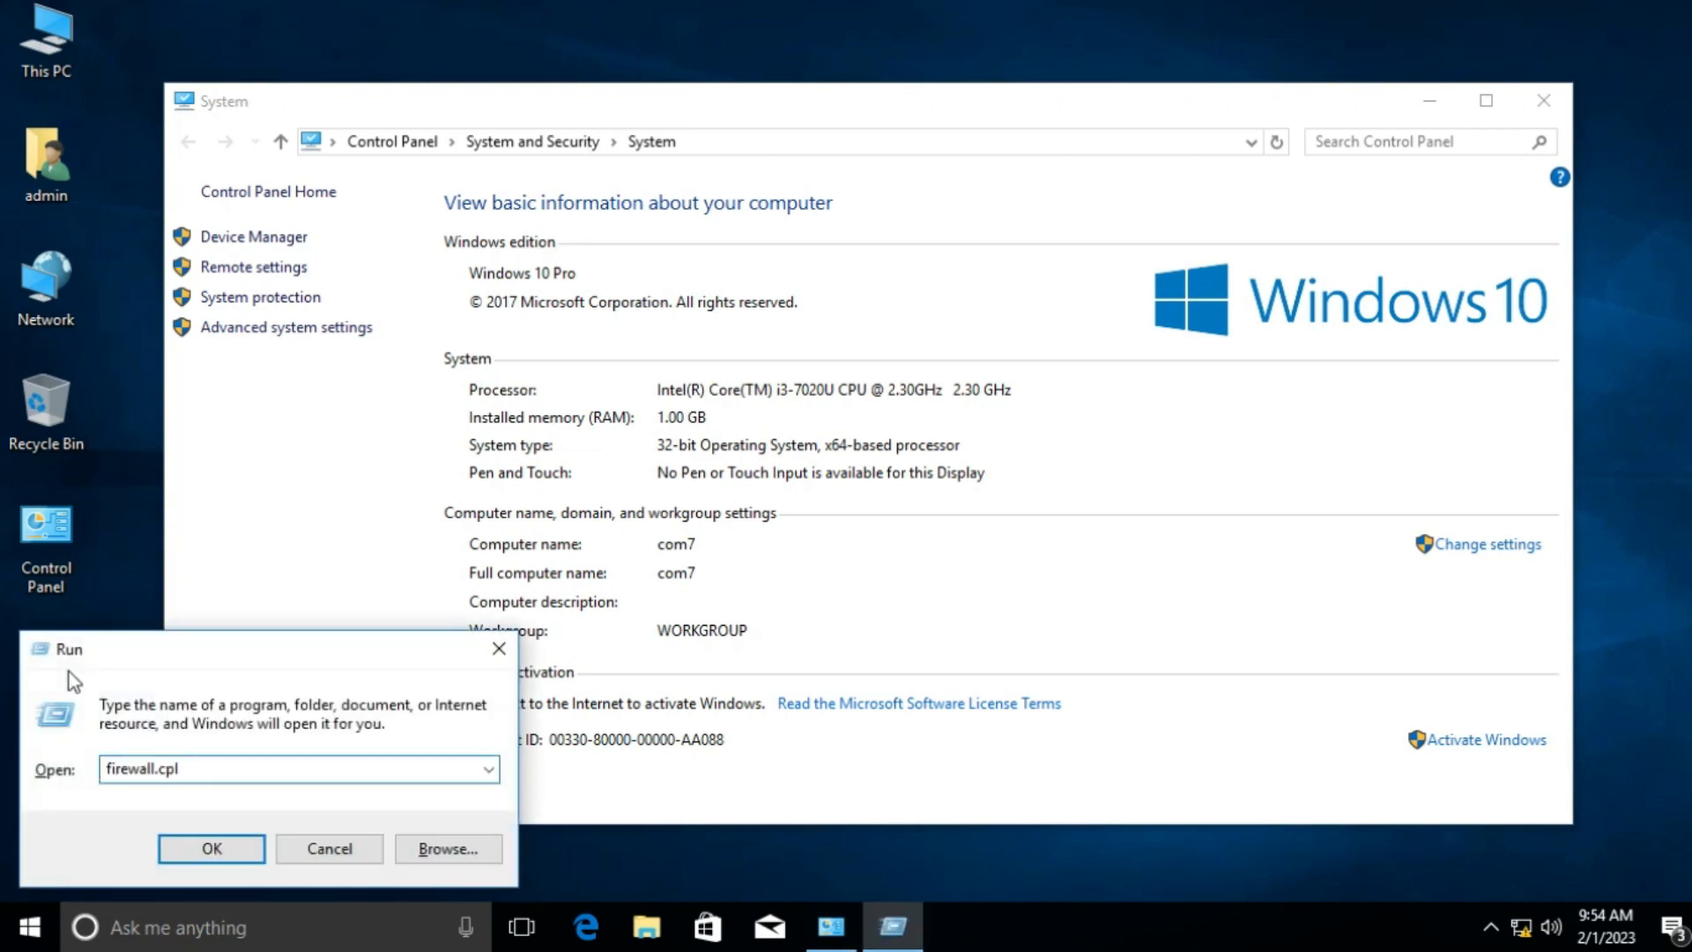
pyautogui.click(204, 851)
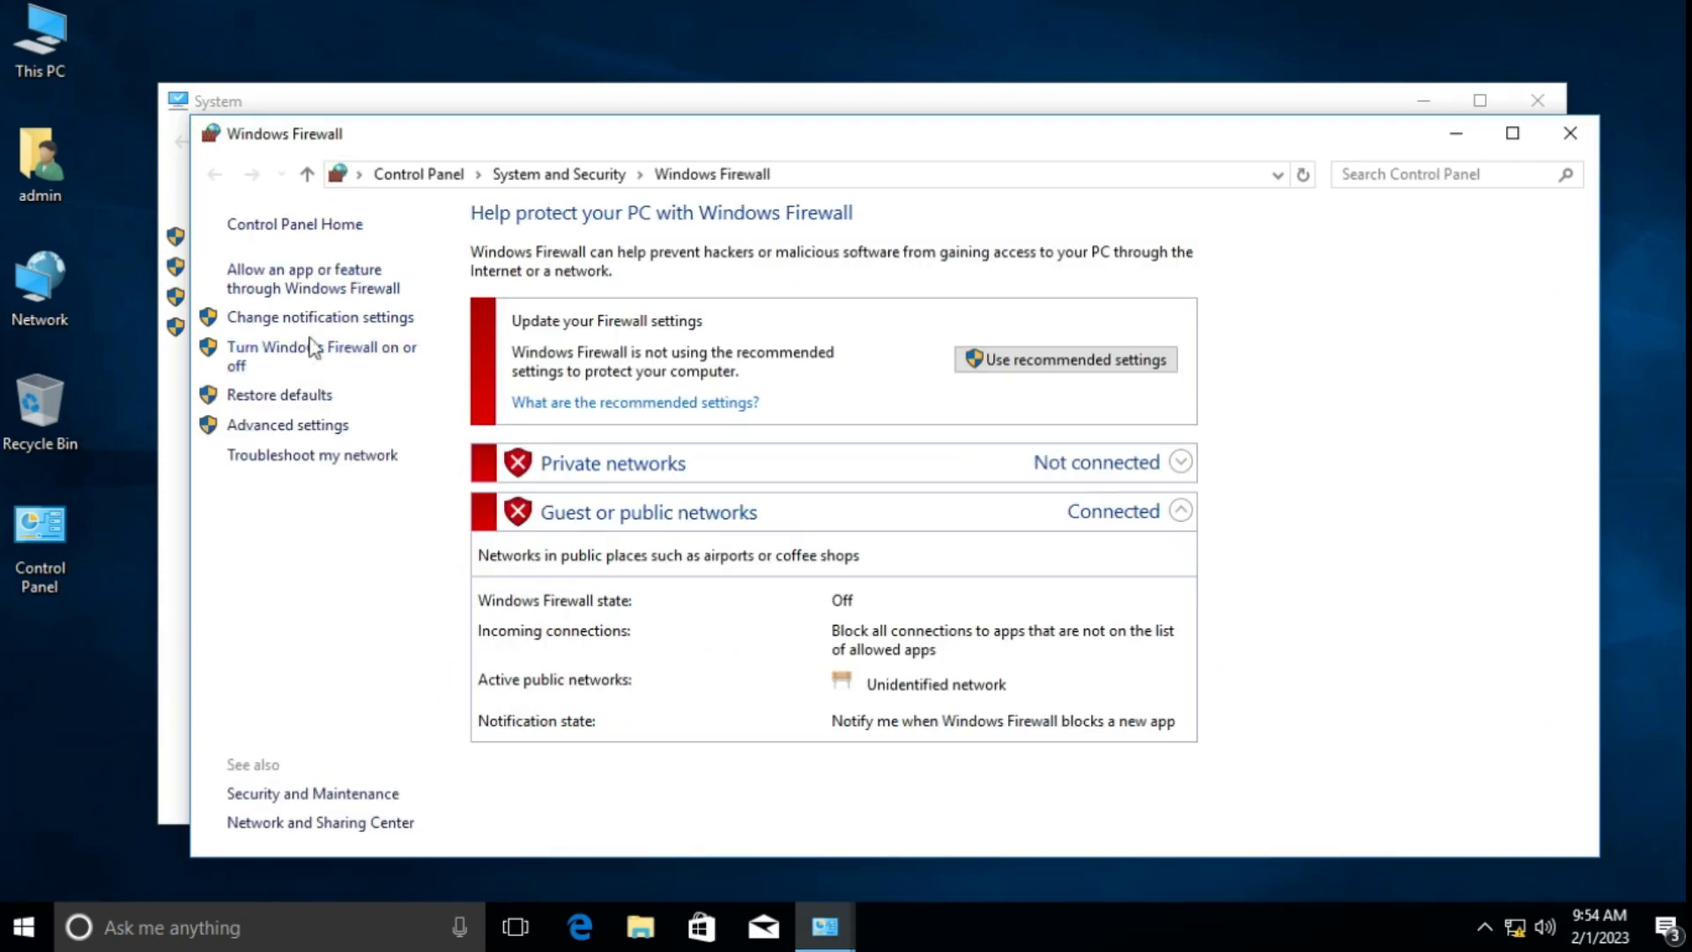
pyautogui.click(379, 352)
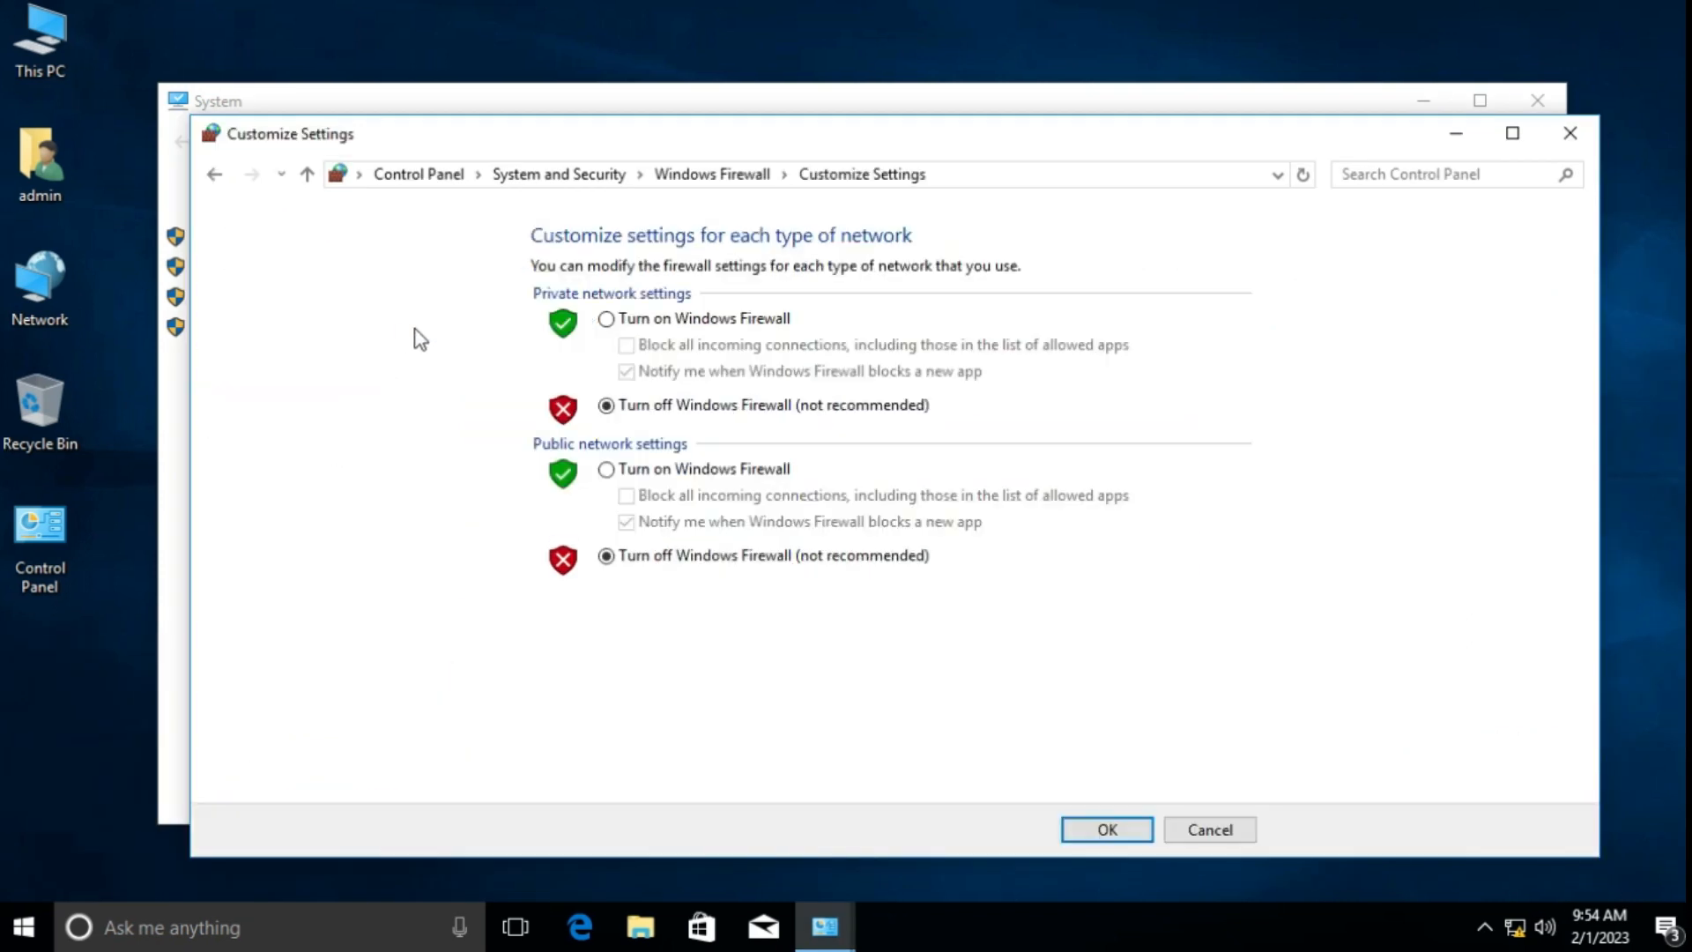
pyautogui.click(612, 409)
# Step: Turn the firewall off for public networks too, confirm, and switch to Windows 7
pyautogui.click(1102, 829)
pyautogui.click(1569, 134)
pyautogui.click(1231, 7)
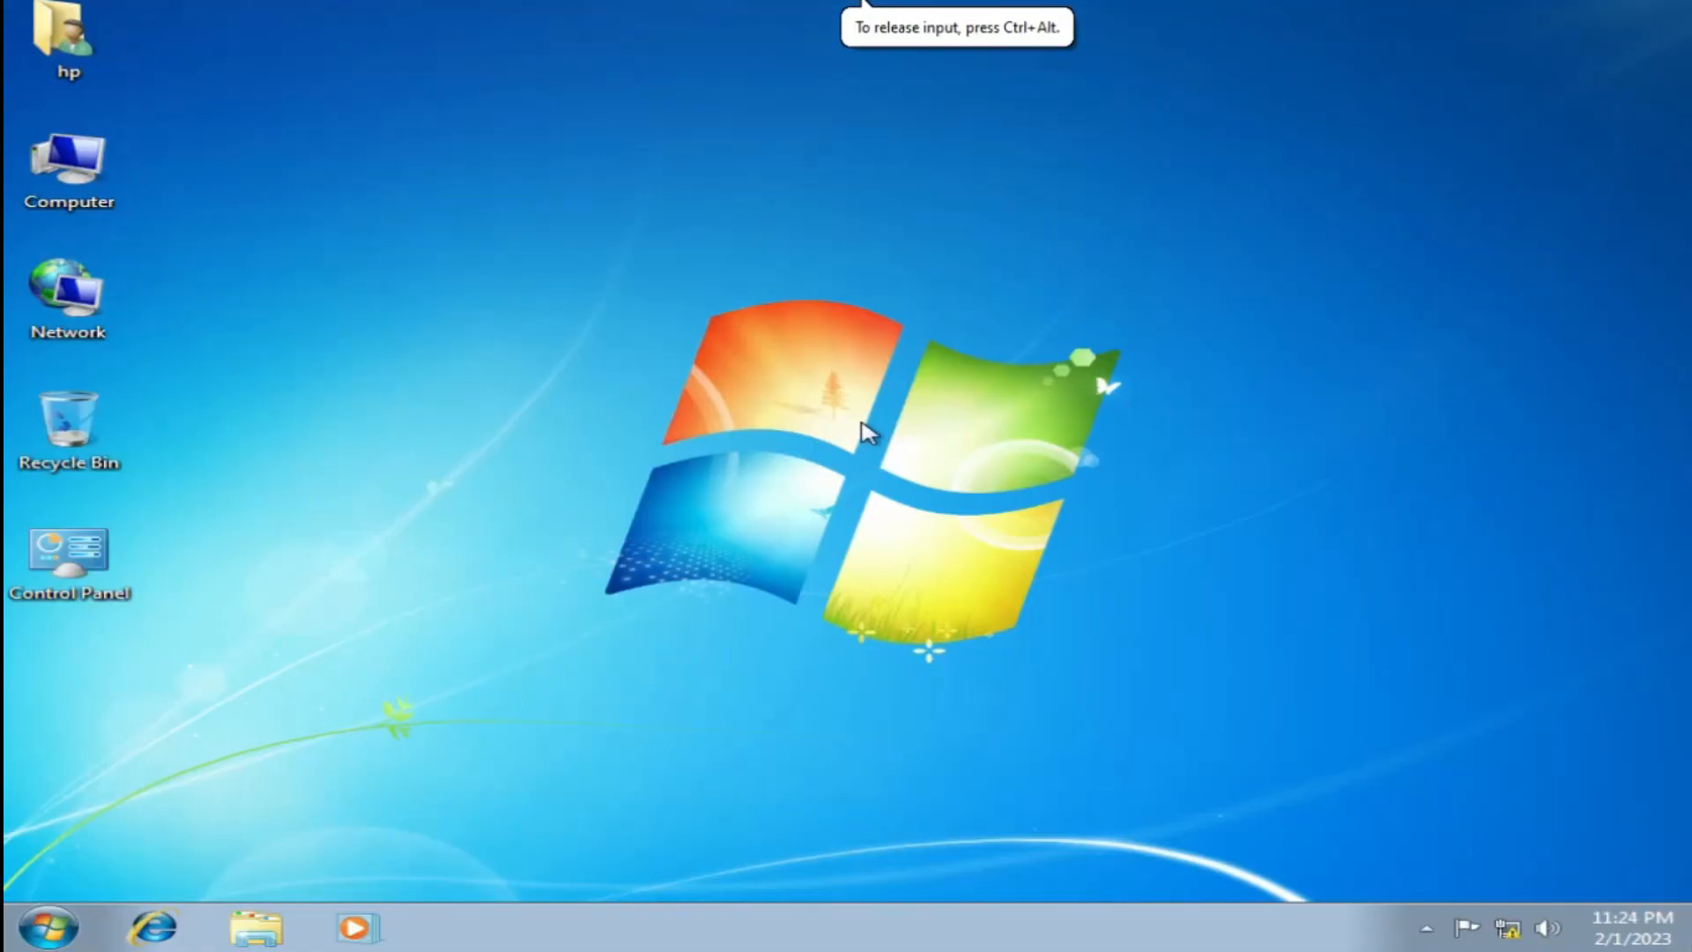
# Step: Launch mstsc and connect to computer 192.168.1.85
pyautogui.press('super+r')
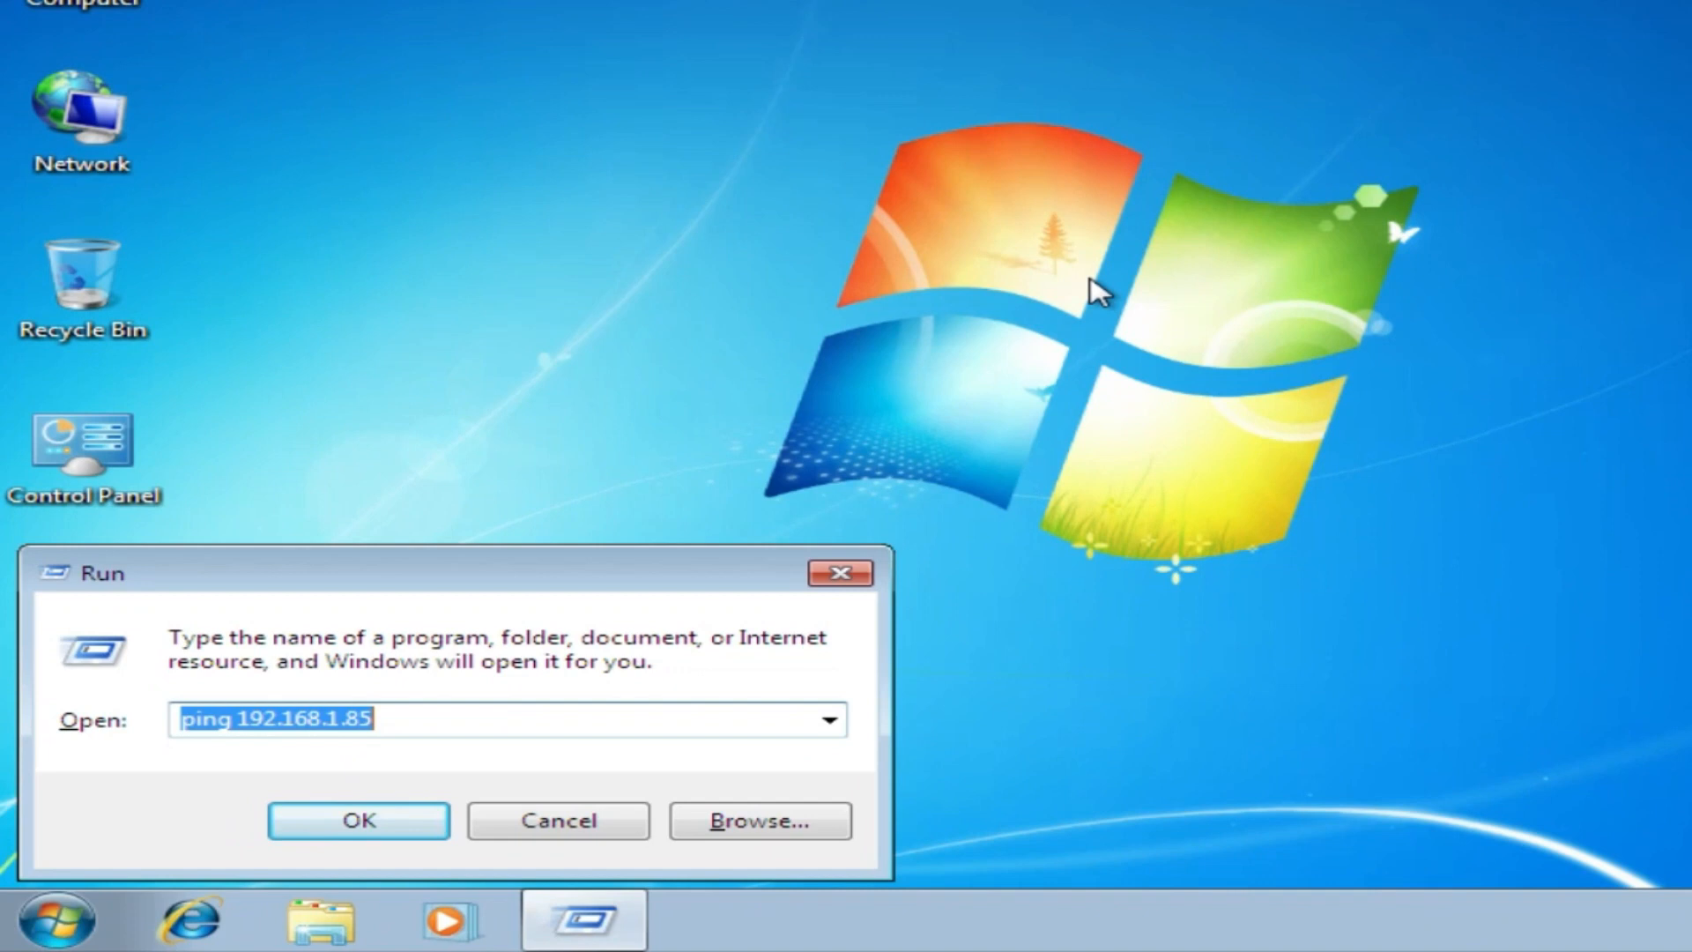
pyautogui.write('mst')
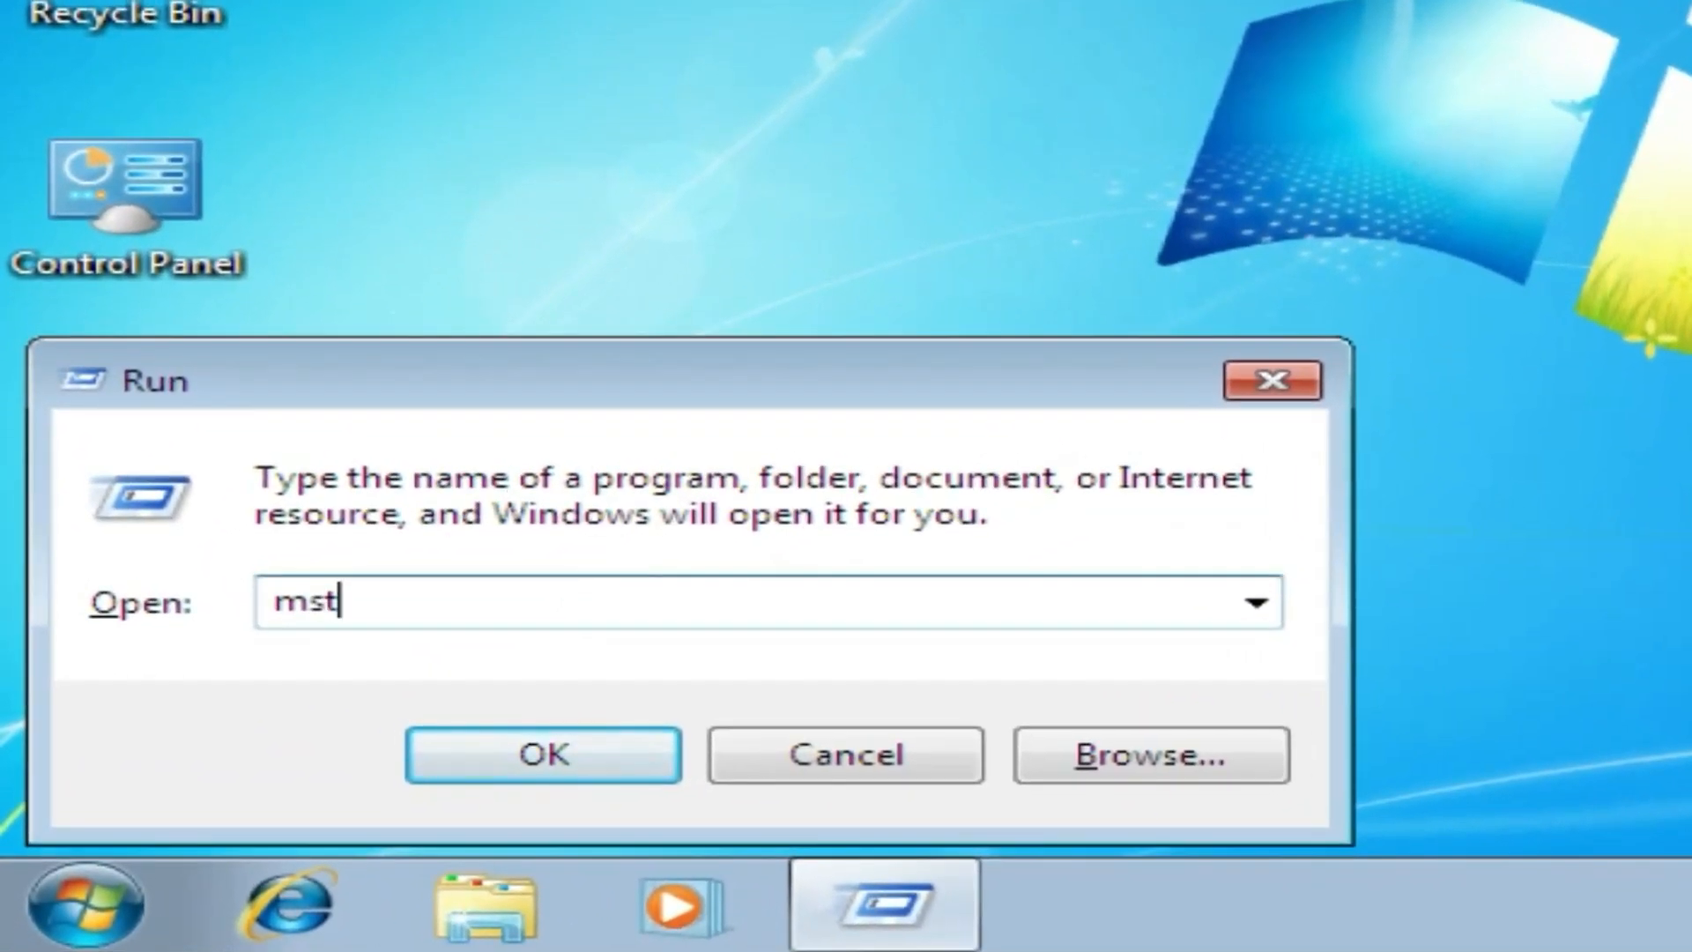
pyautogui.write('sc')
pyautogui.click(544, 754)
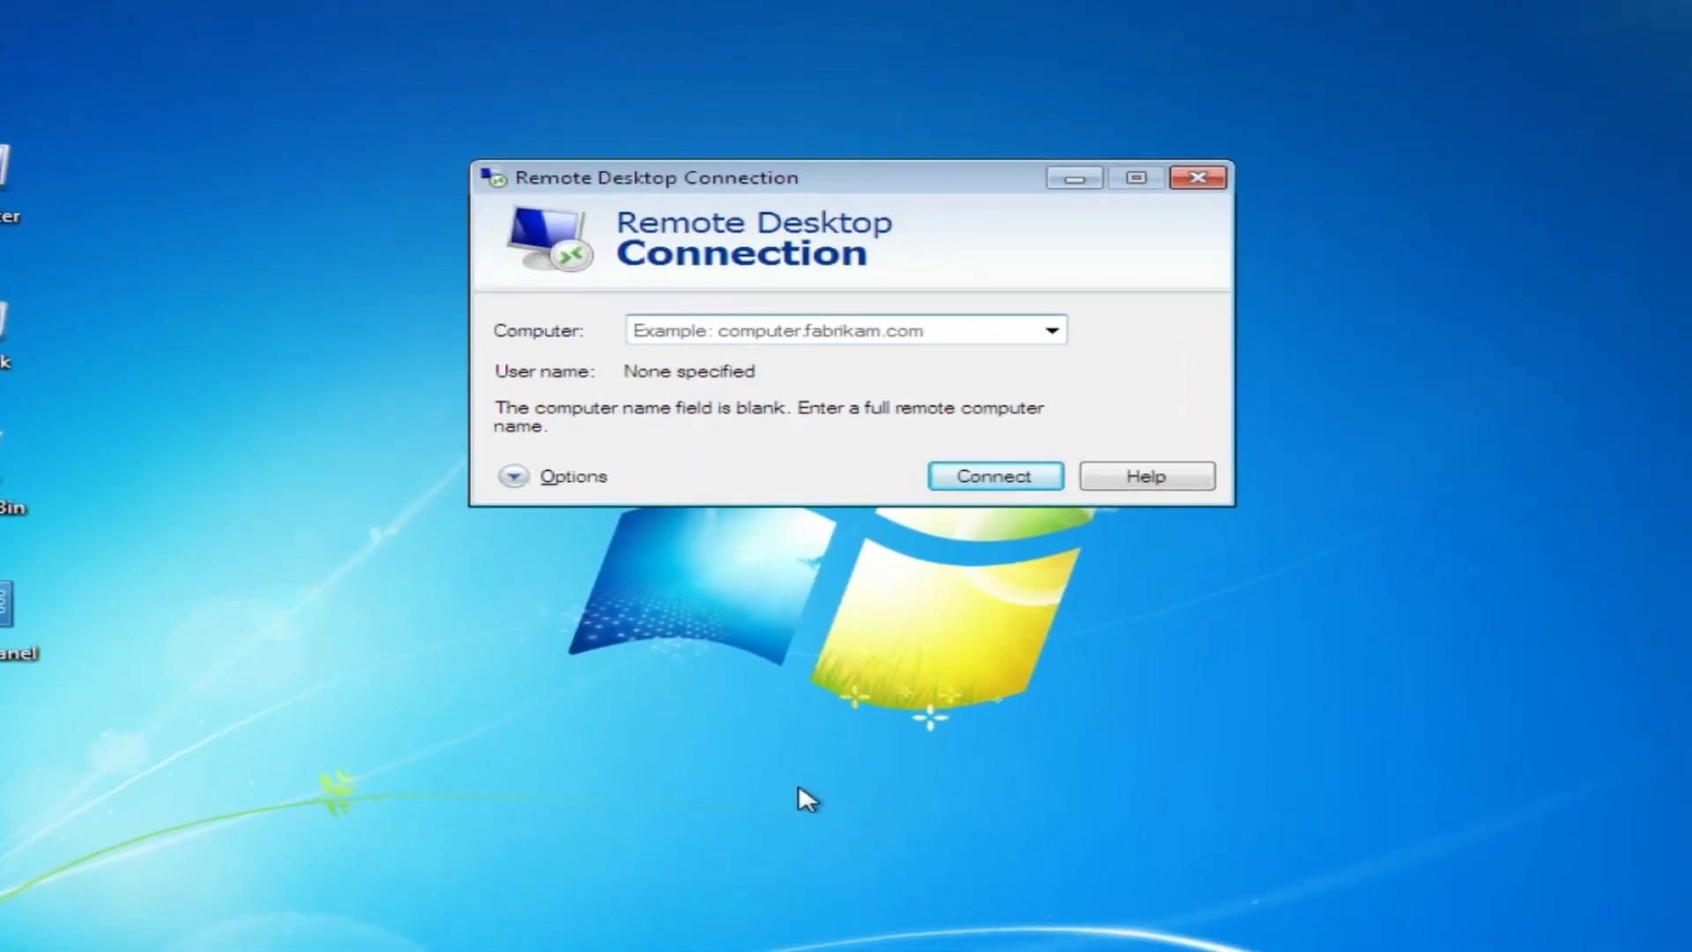
pyautogui.write('192.168')
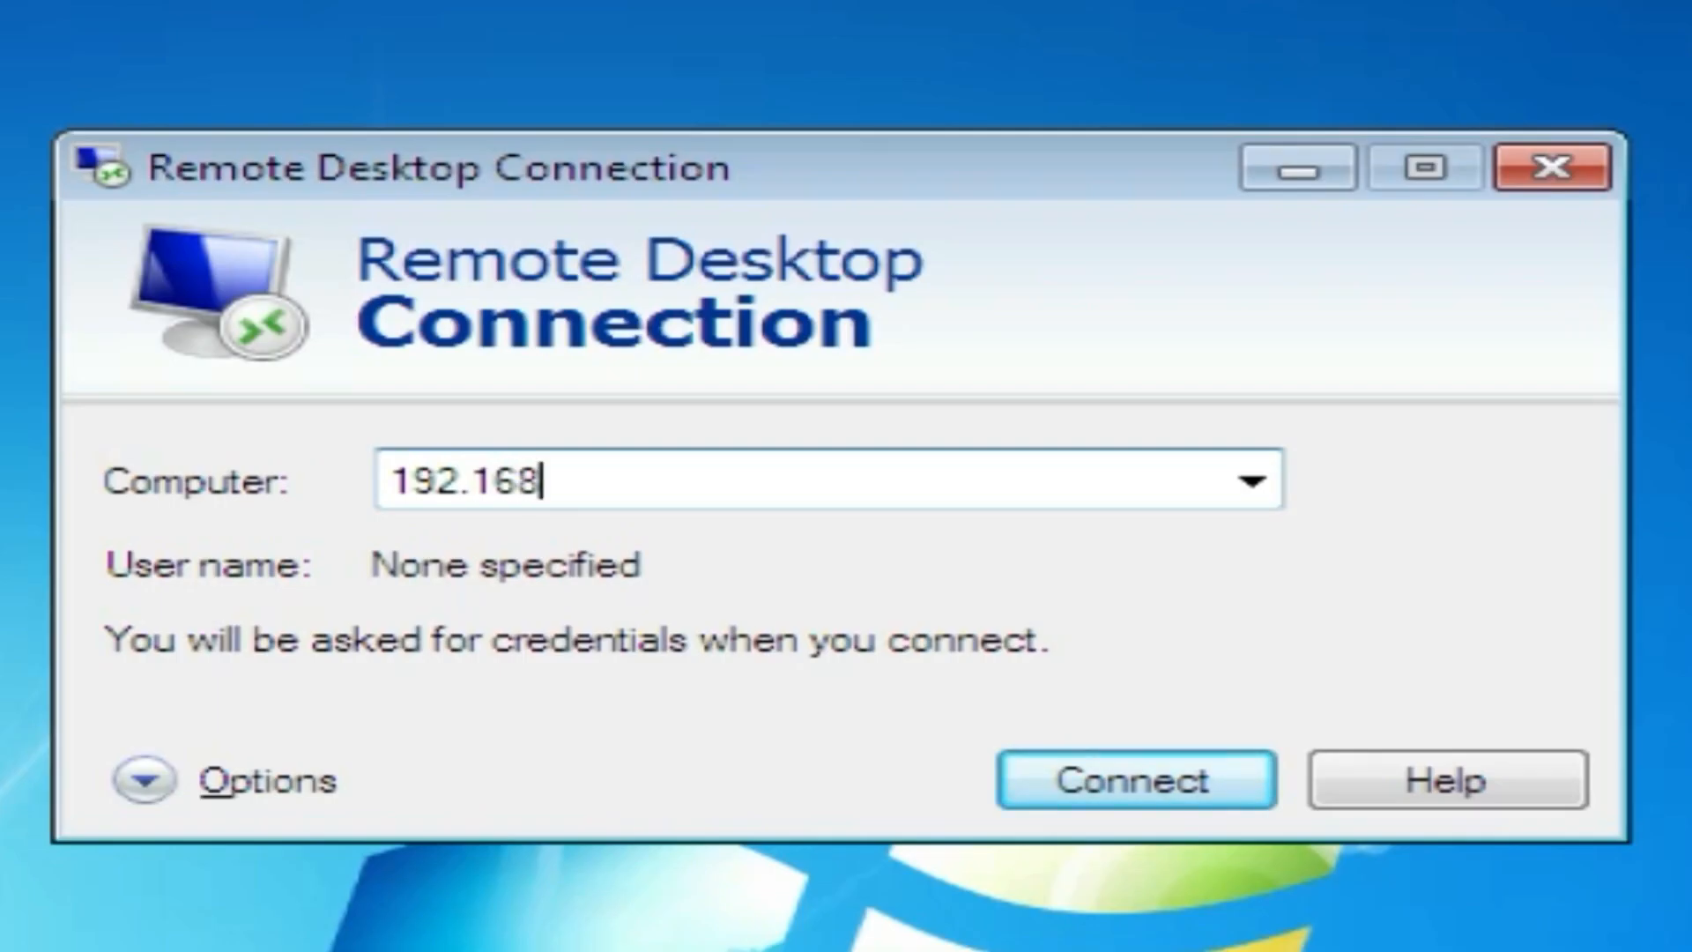
pyautogui.write('.1.85')
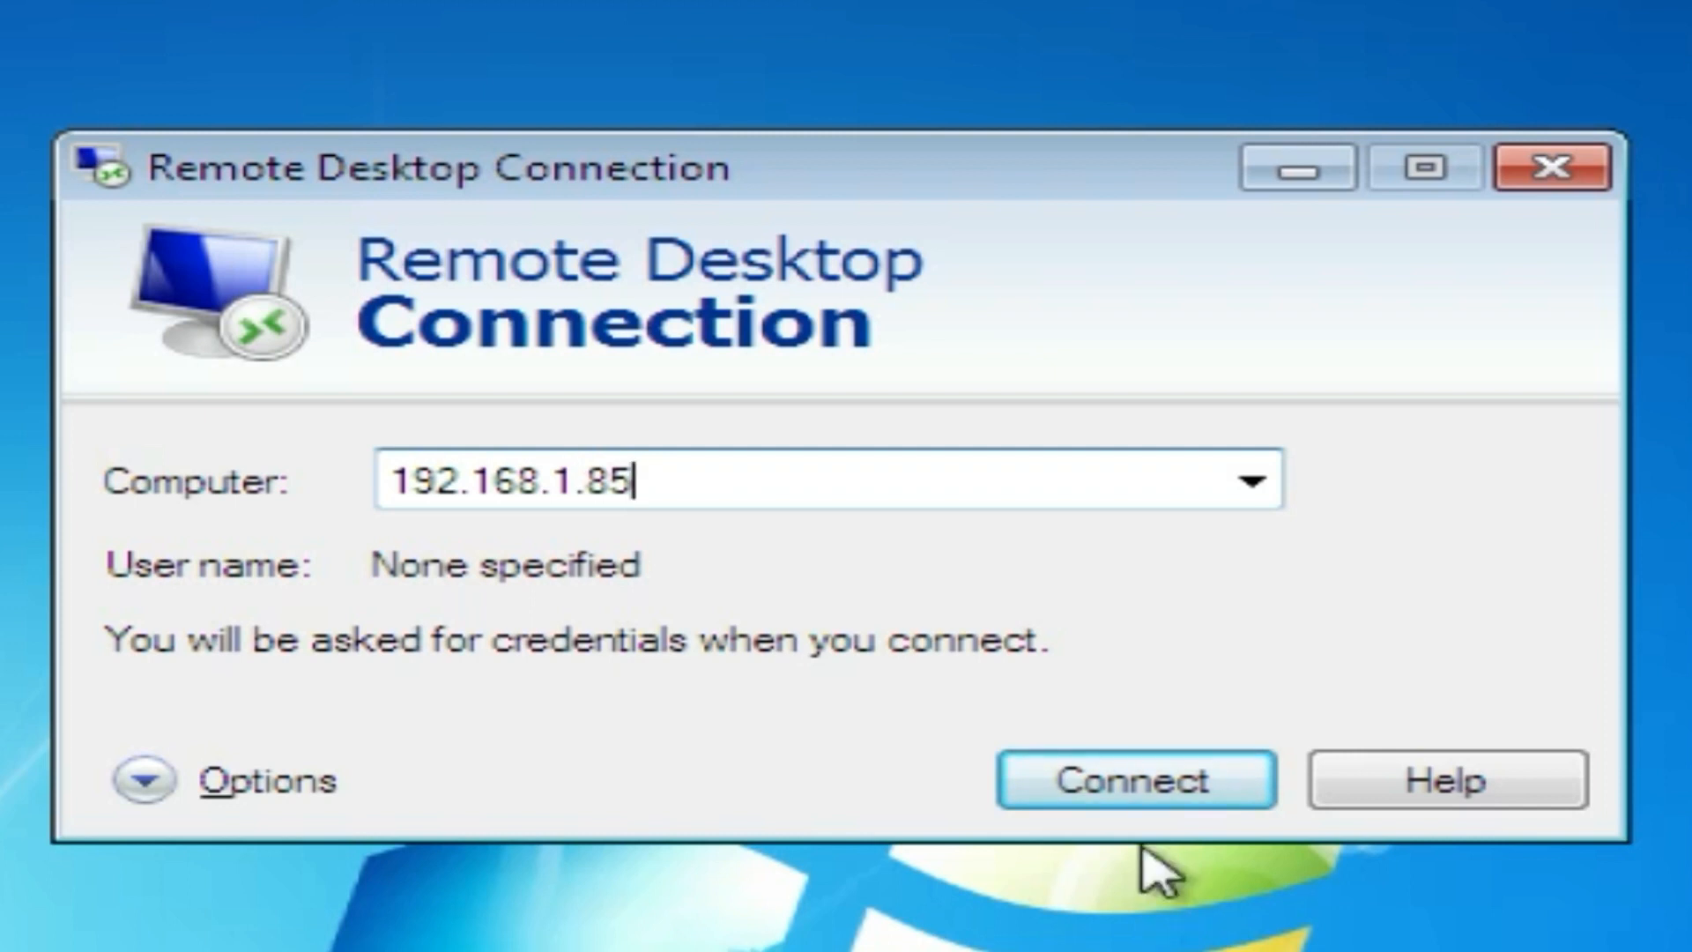
pyautogui.click(1181, 784)
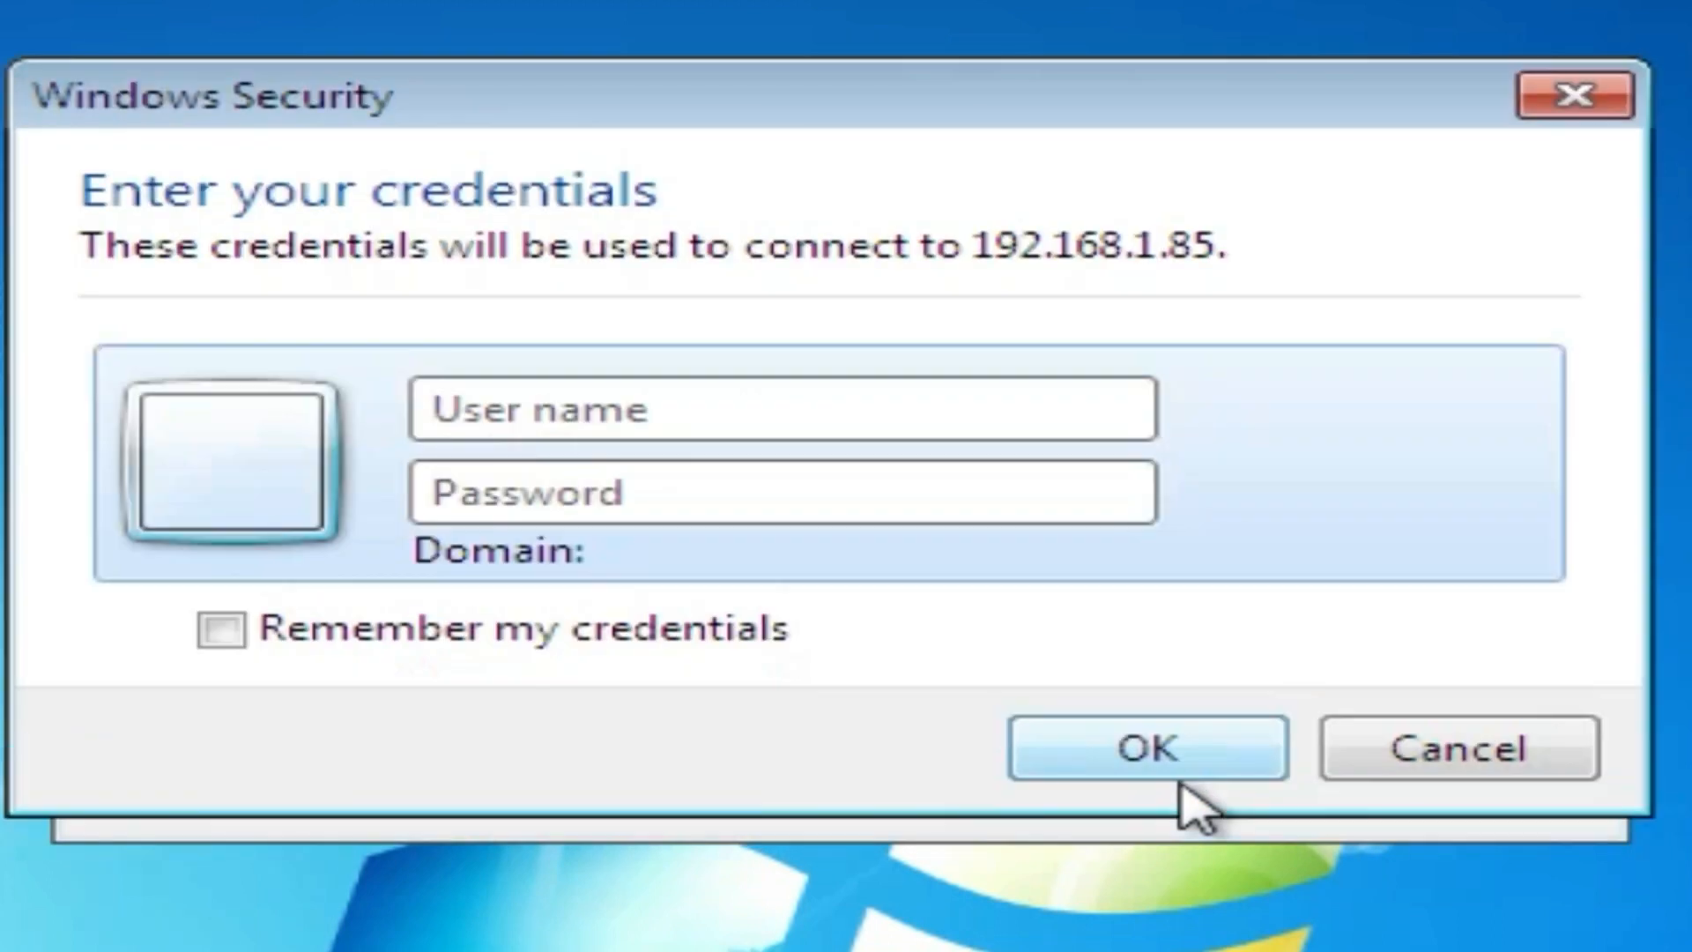
# Step: Sign in with the remote account's user name and password, and accept the certificate warning
pyautogui.write('admin')
pyautogui.press('Tab')
pyautogui.write('ad')
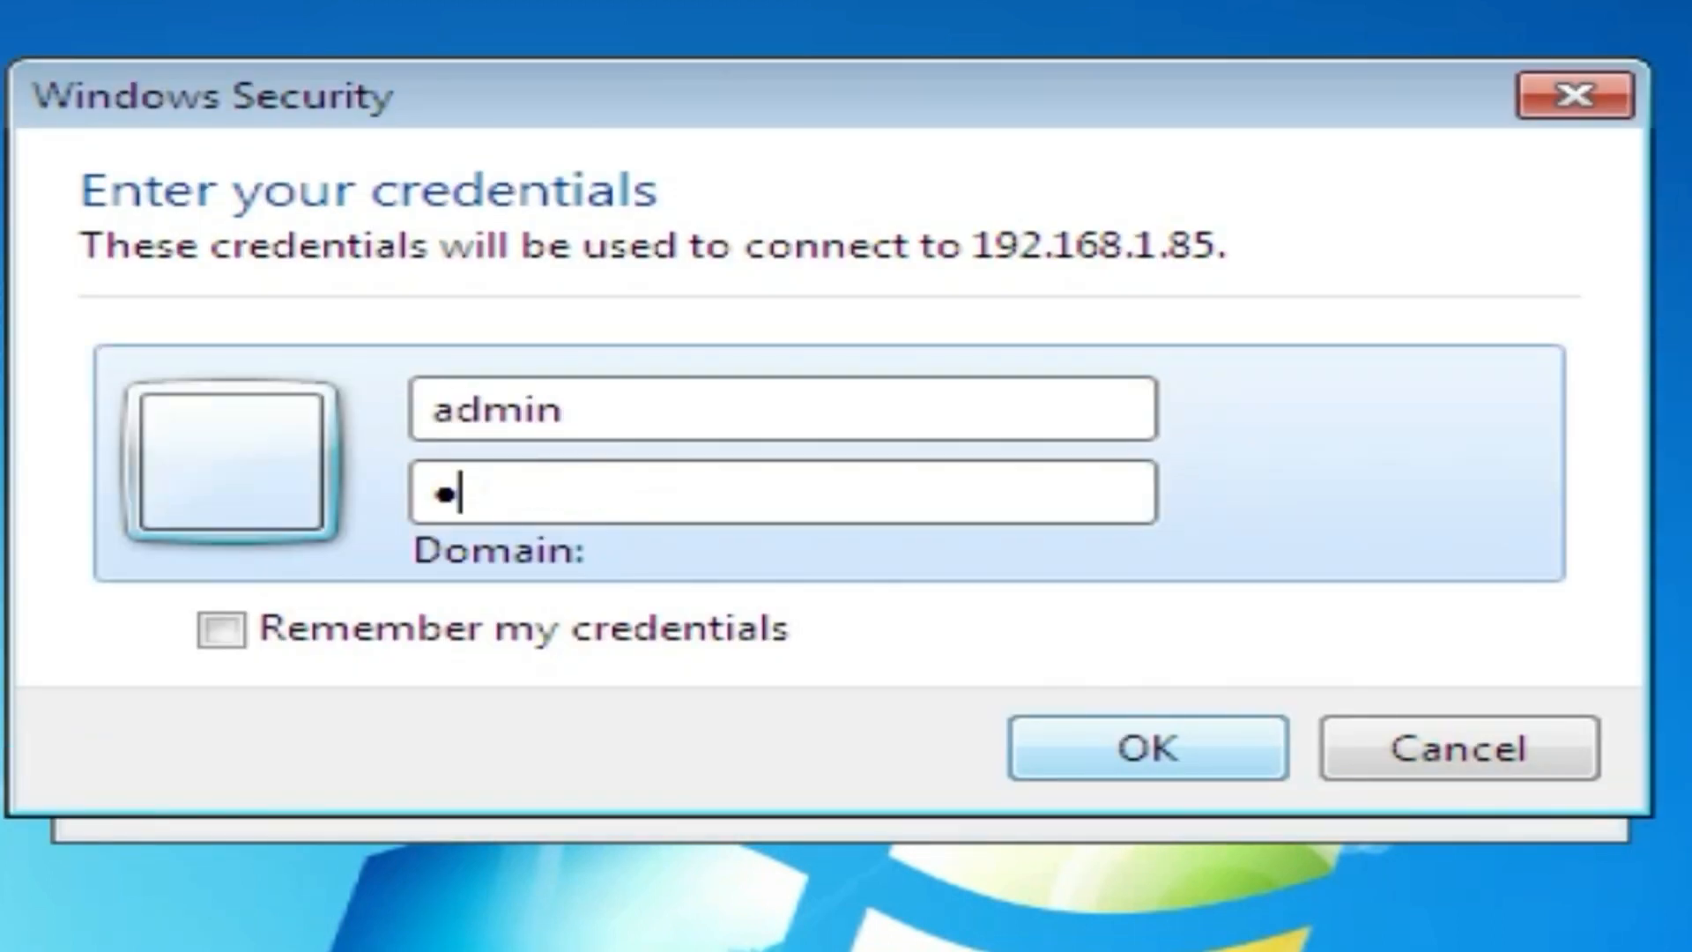
pyautogui.write('m')
pyautogui.click(1189, 738)
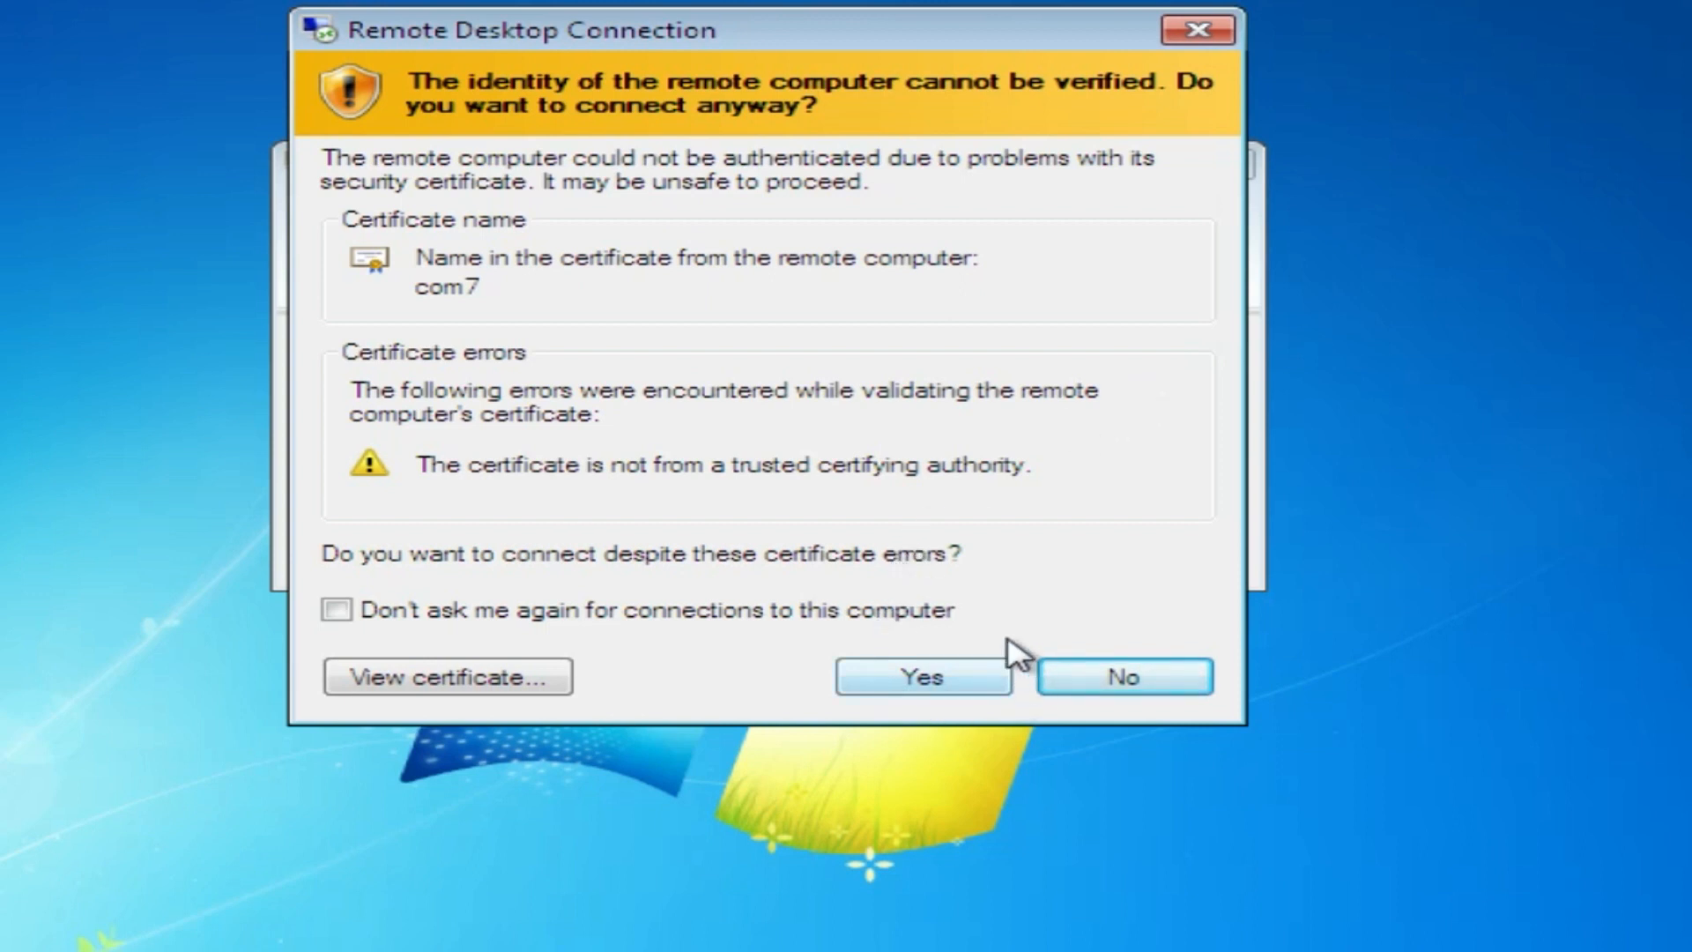
pyautogui.click(912, 691)
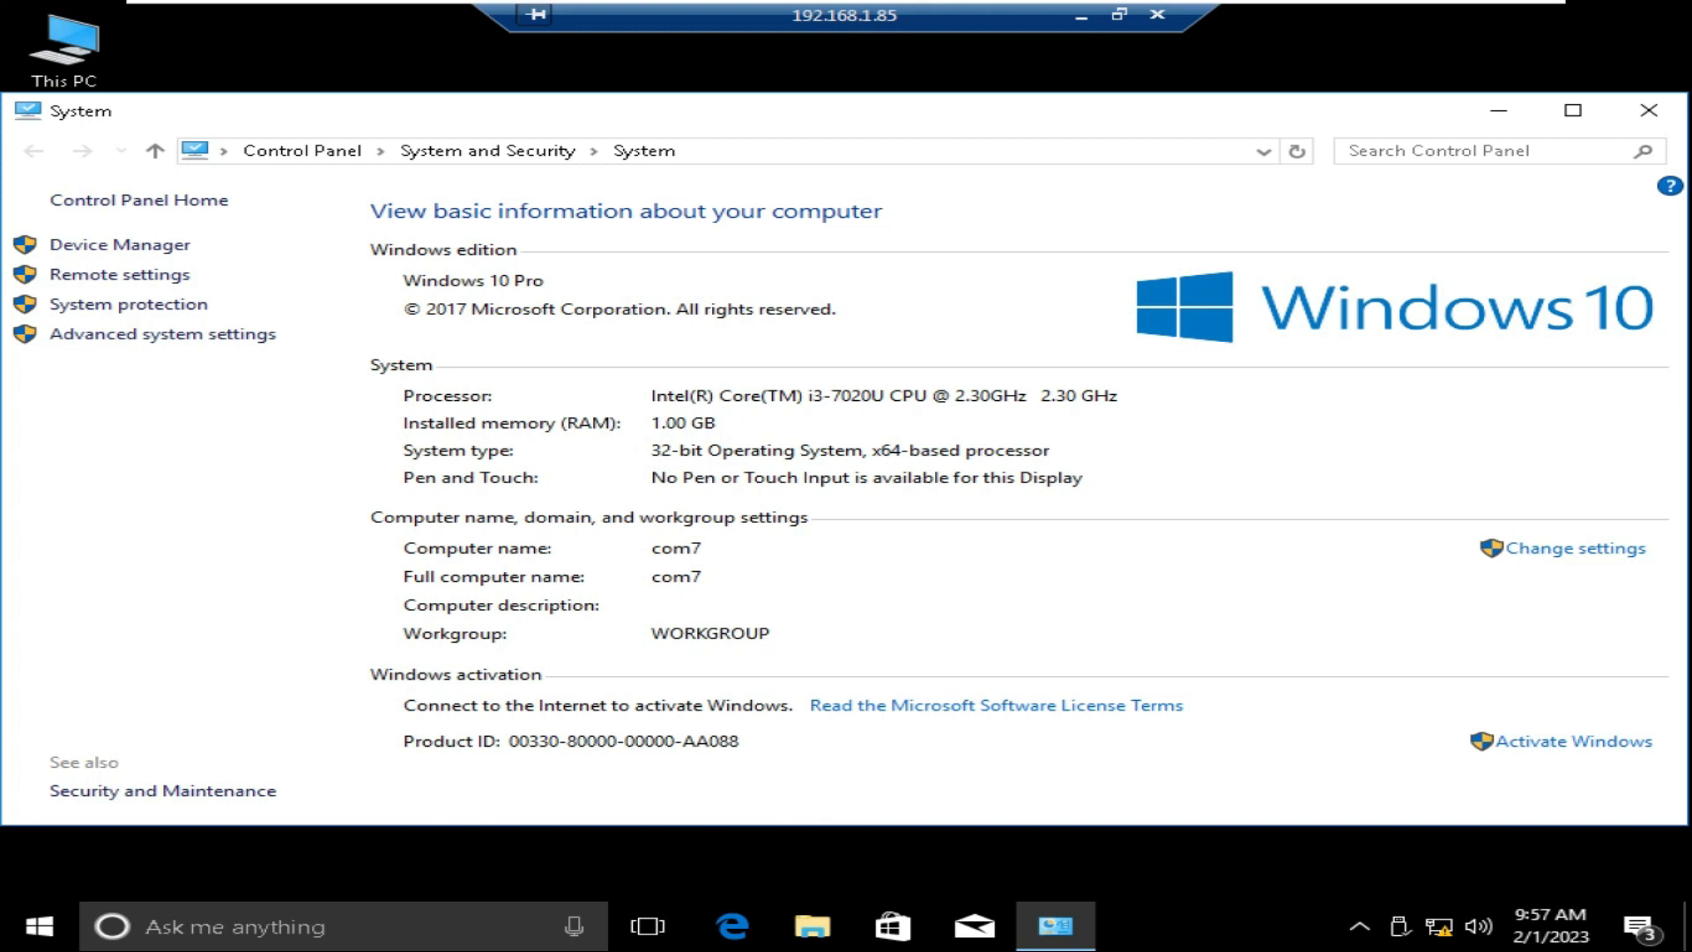
# Step: Minimize the remote System window, then open and close This PC
pyautogui.click(1499, 112)
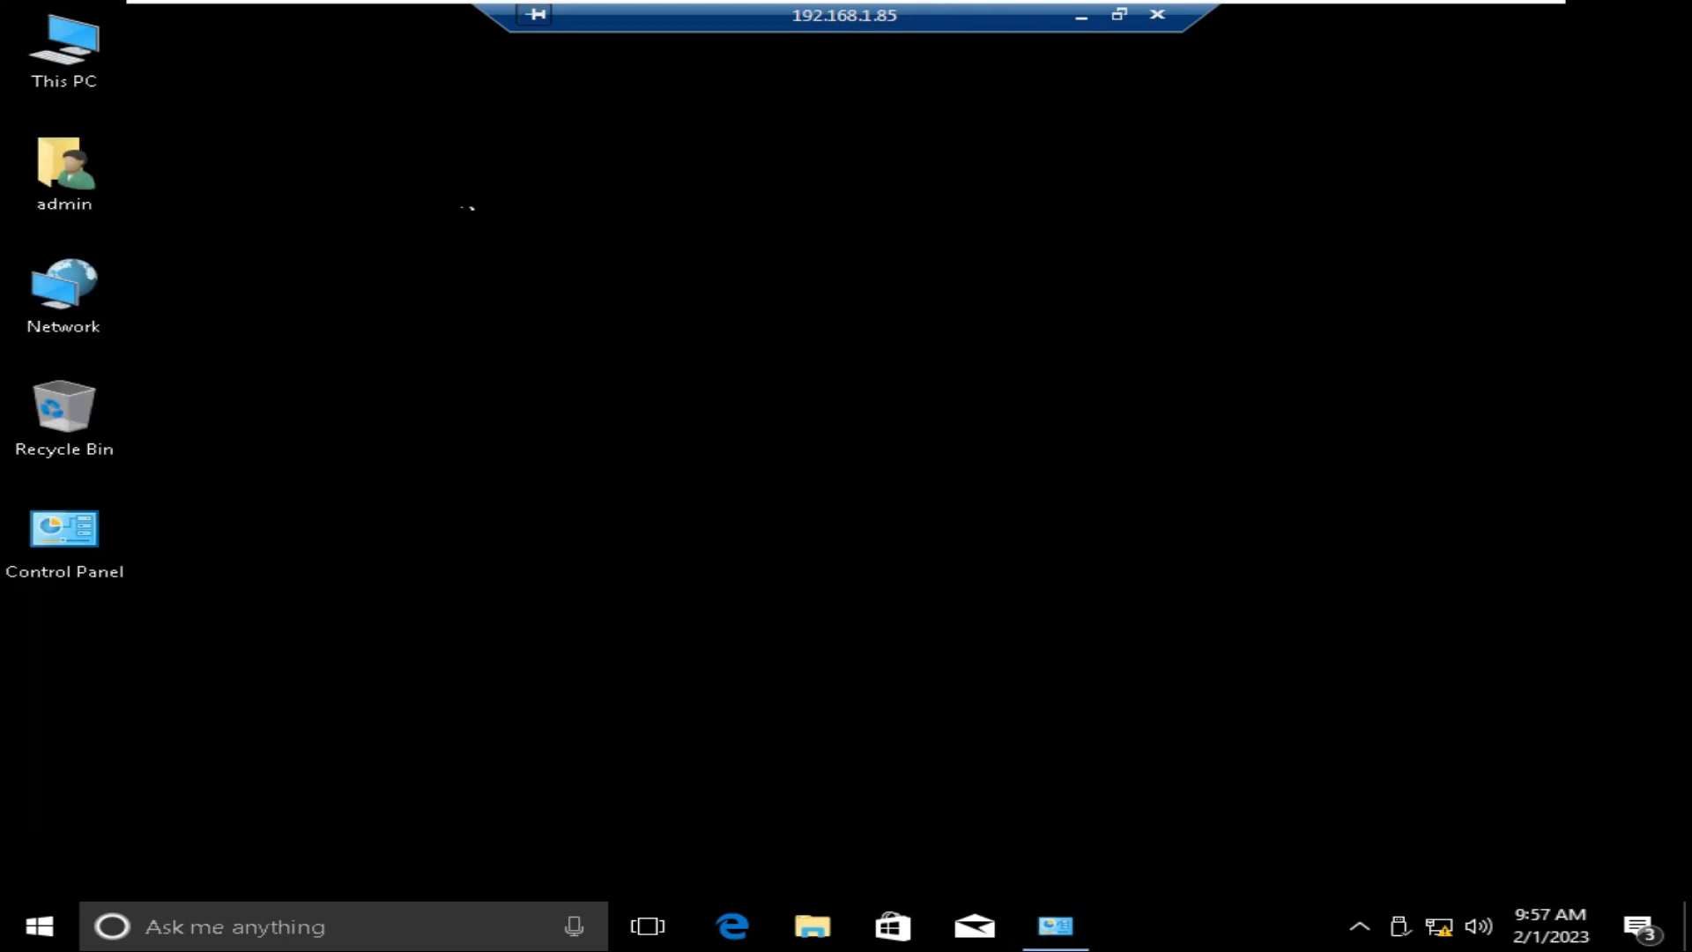
pyautogui.doubleClick(75, 41)
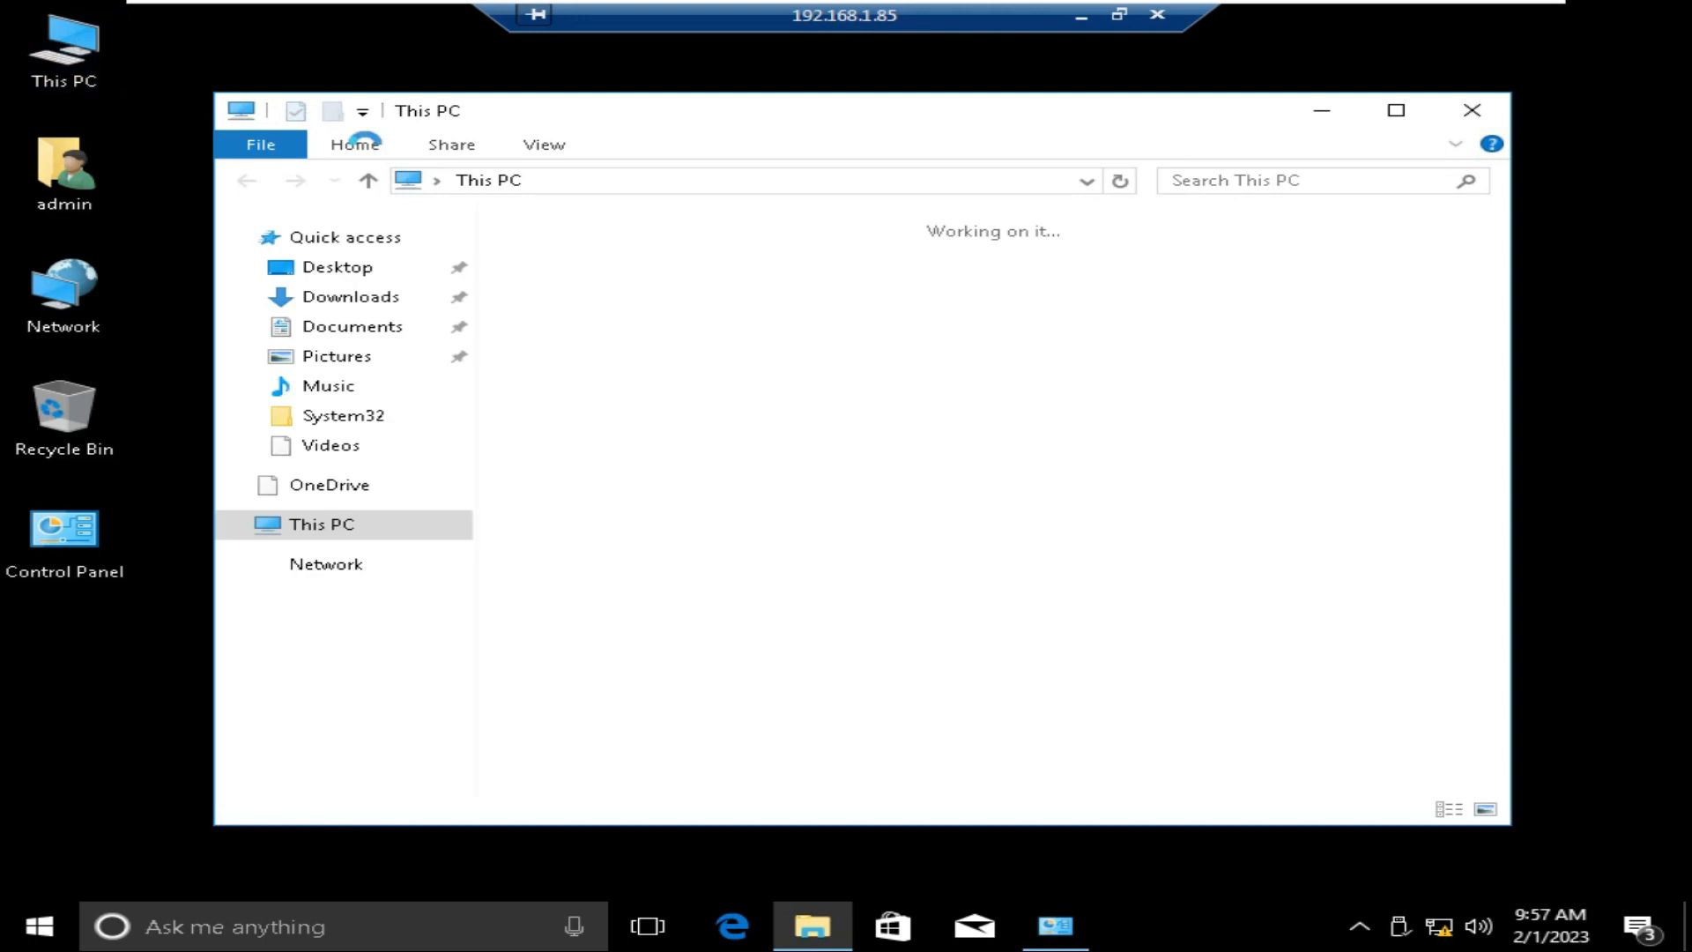
pyautogui.click(1473, 112)
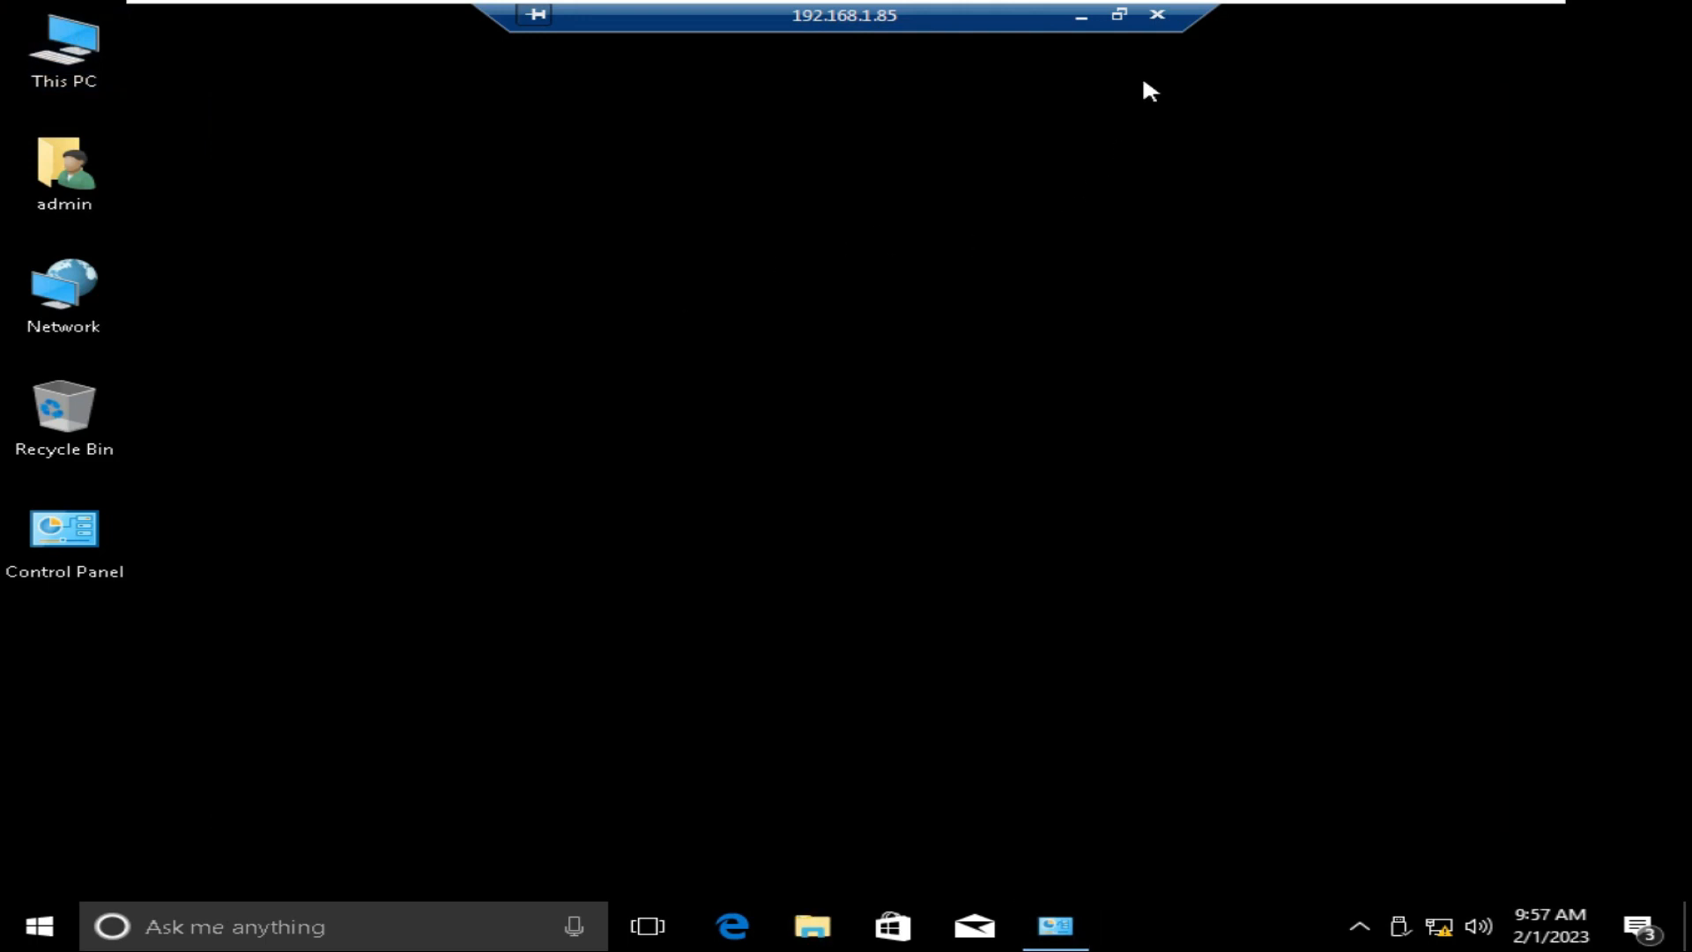
# Step: Shrink the remote session to a window and open the remote Windows 10 Start menu
pyautogui.click(1119, 14)
pyautogui.click(42, 925)
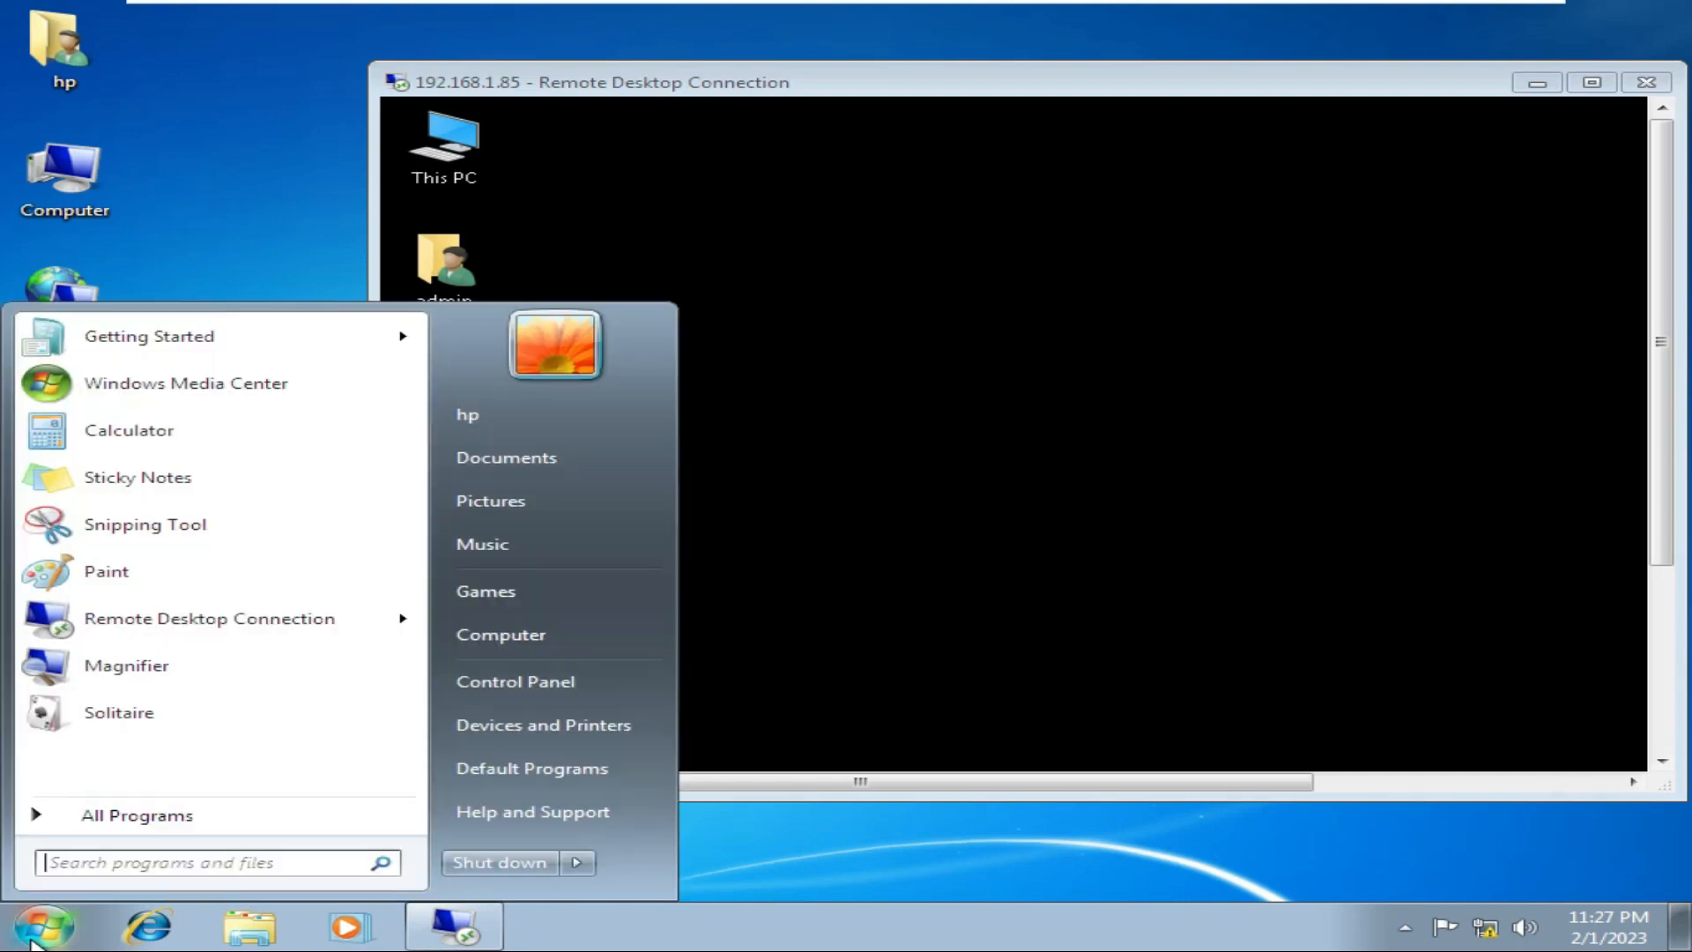
pyautogui.click(1454, 375)
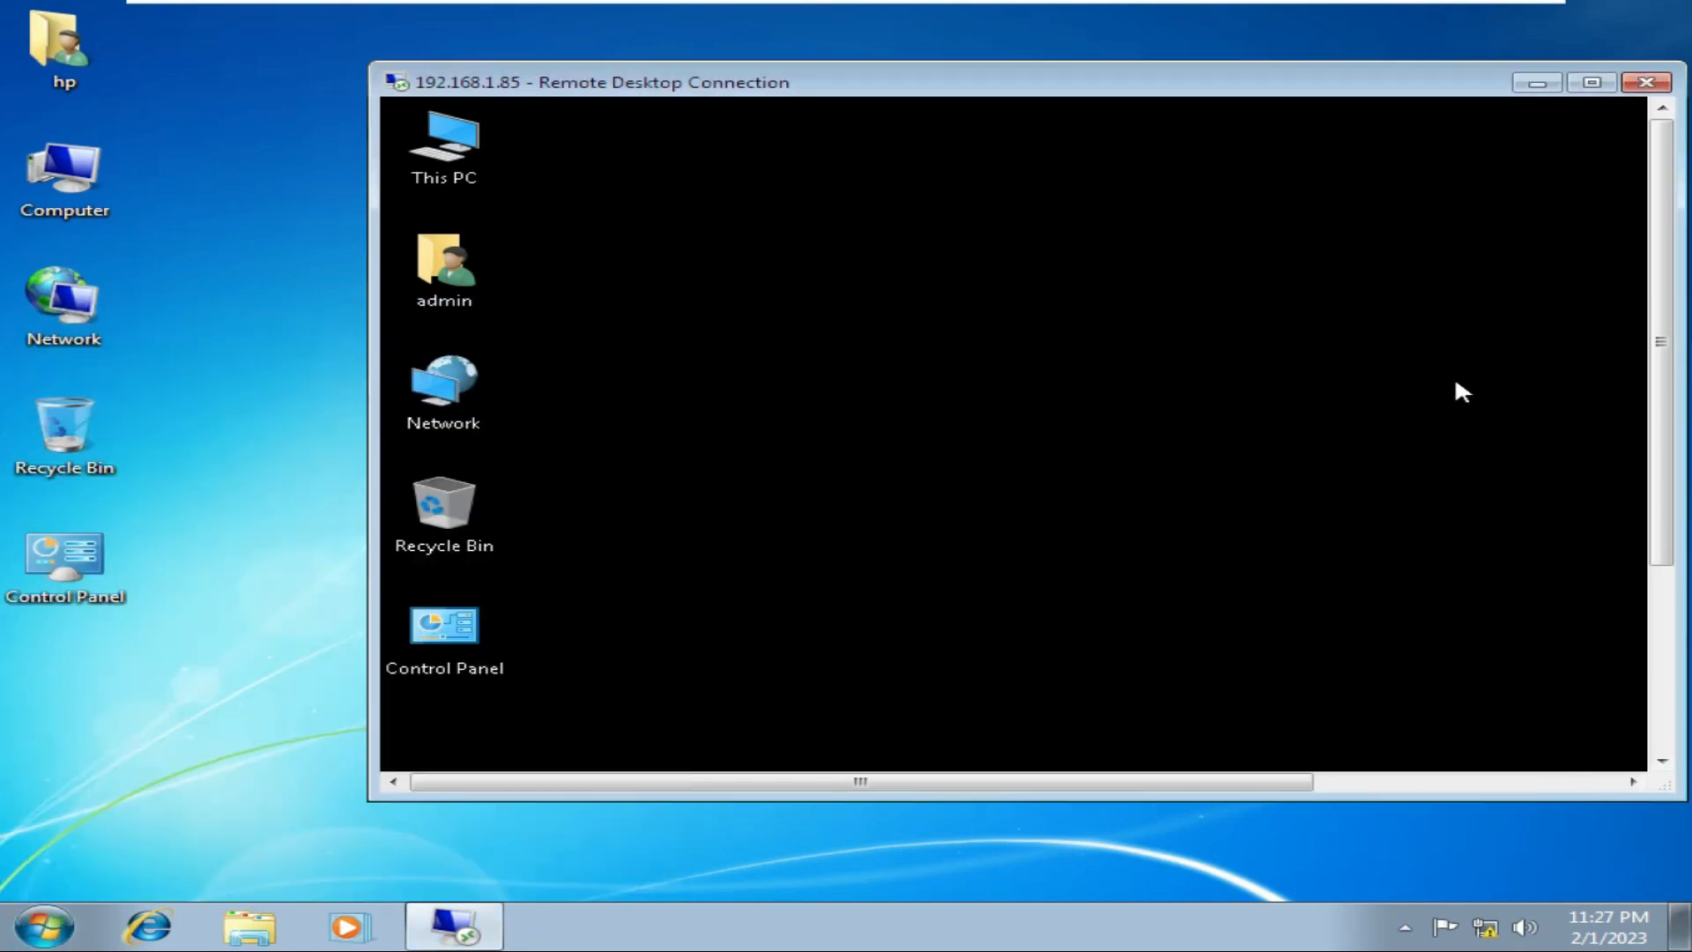
pyautogui.moveTo(1660, 439); pyautogui.dragTo(1686, 649)
pyautogui.click(419, 746)
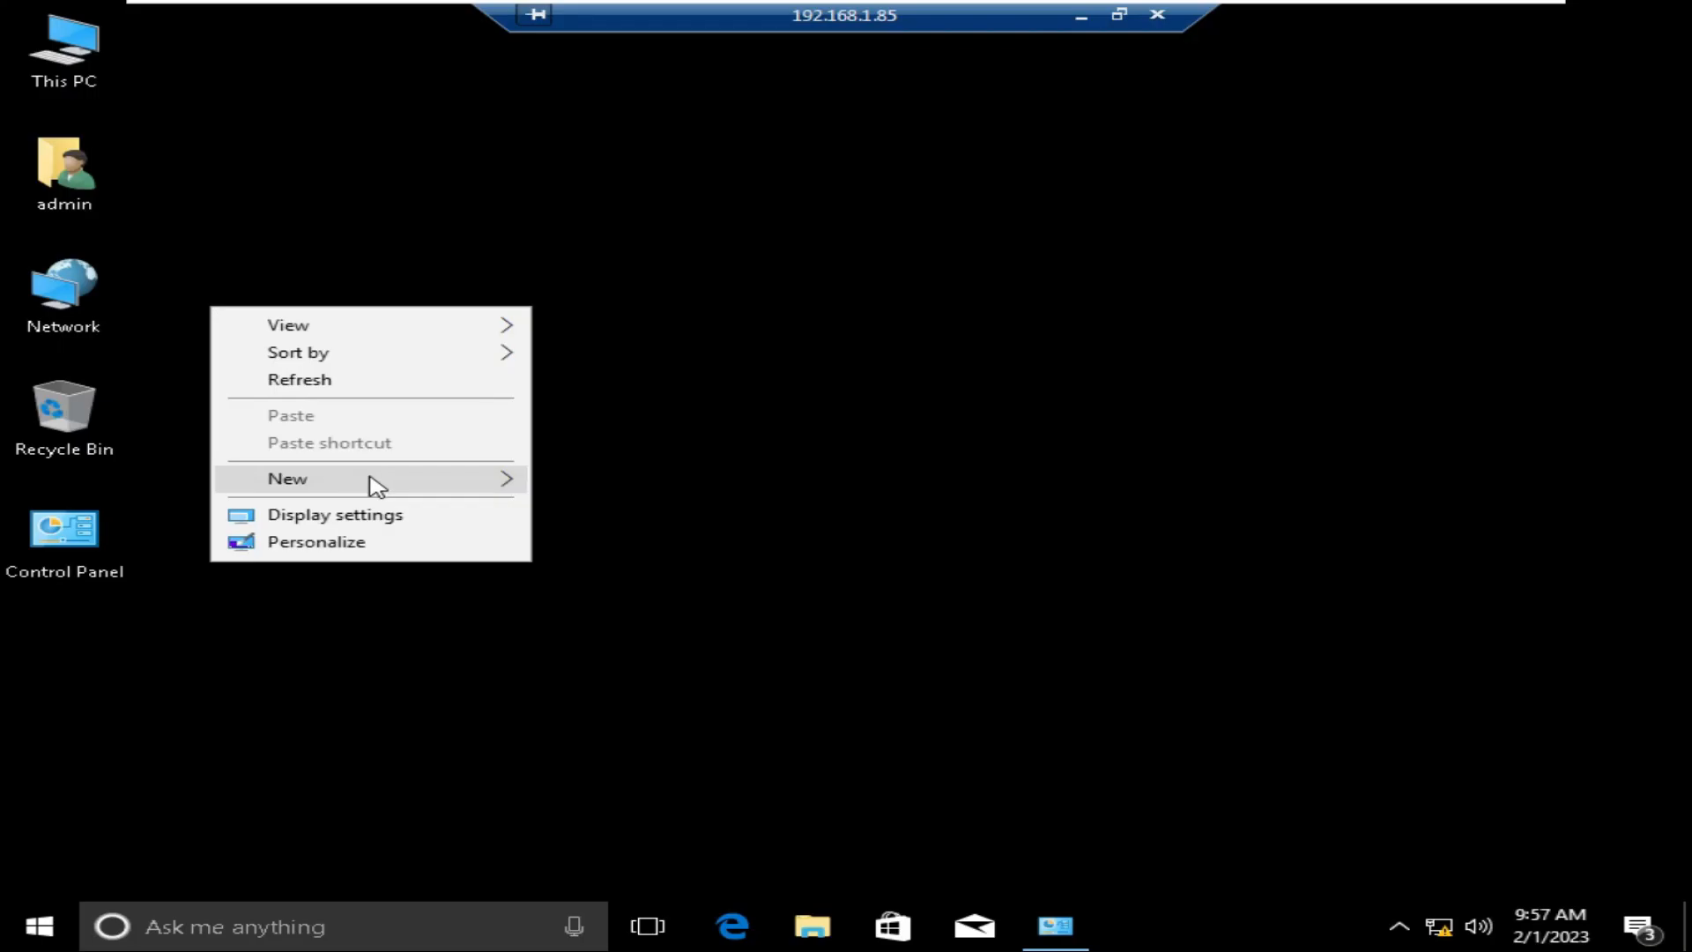
# Step: Create a new text document on the remote desktop, name it, and open it
pyautogui.moveTo(378, 483)
pyautogui.click(641, 626)
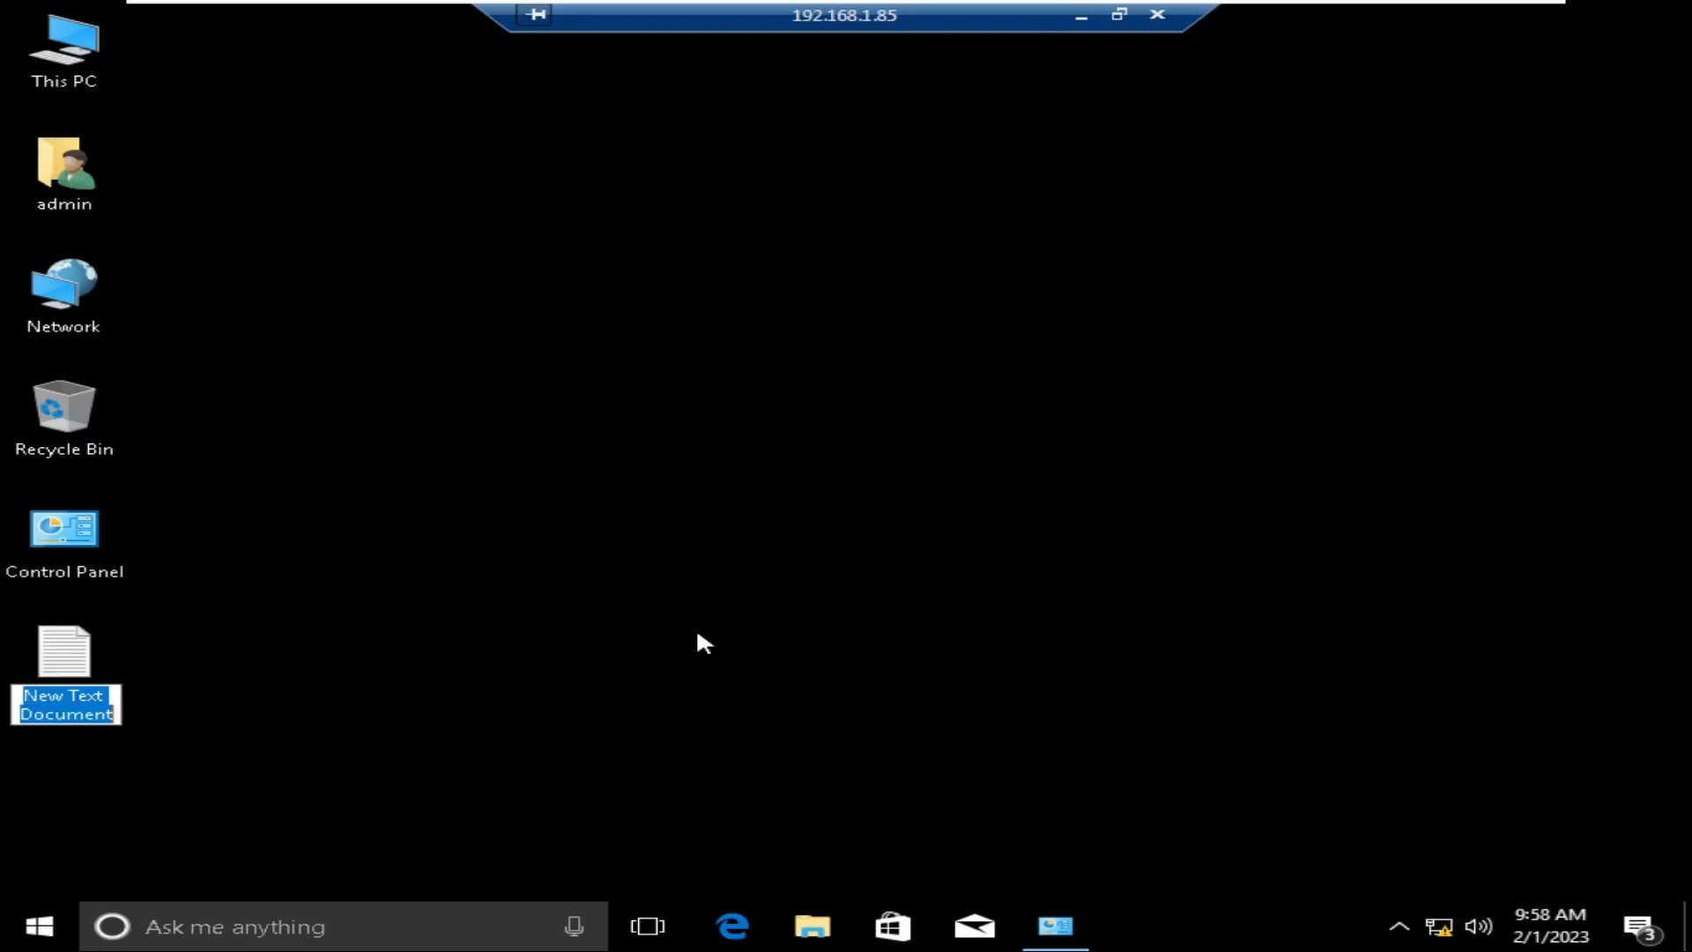
pyautogui.write('shehwar')
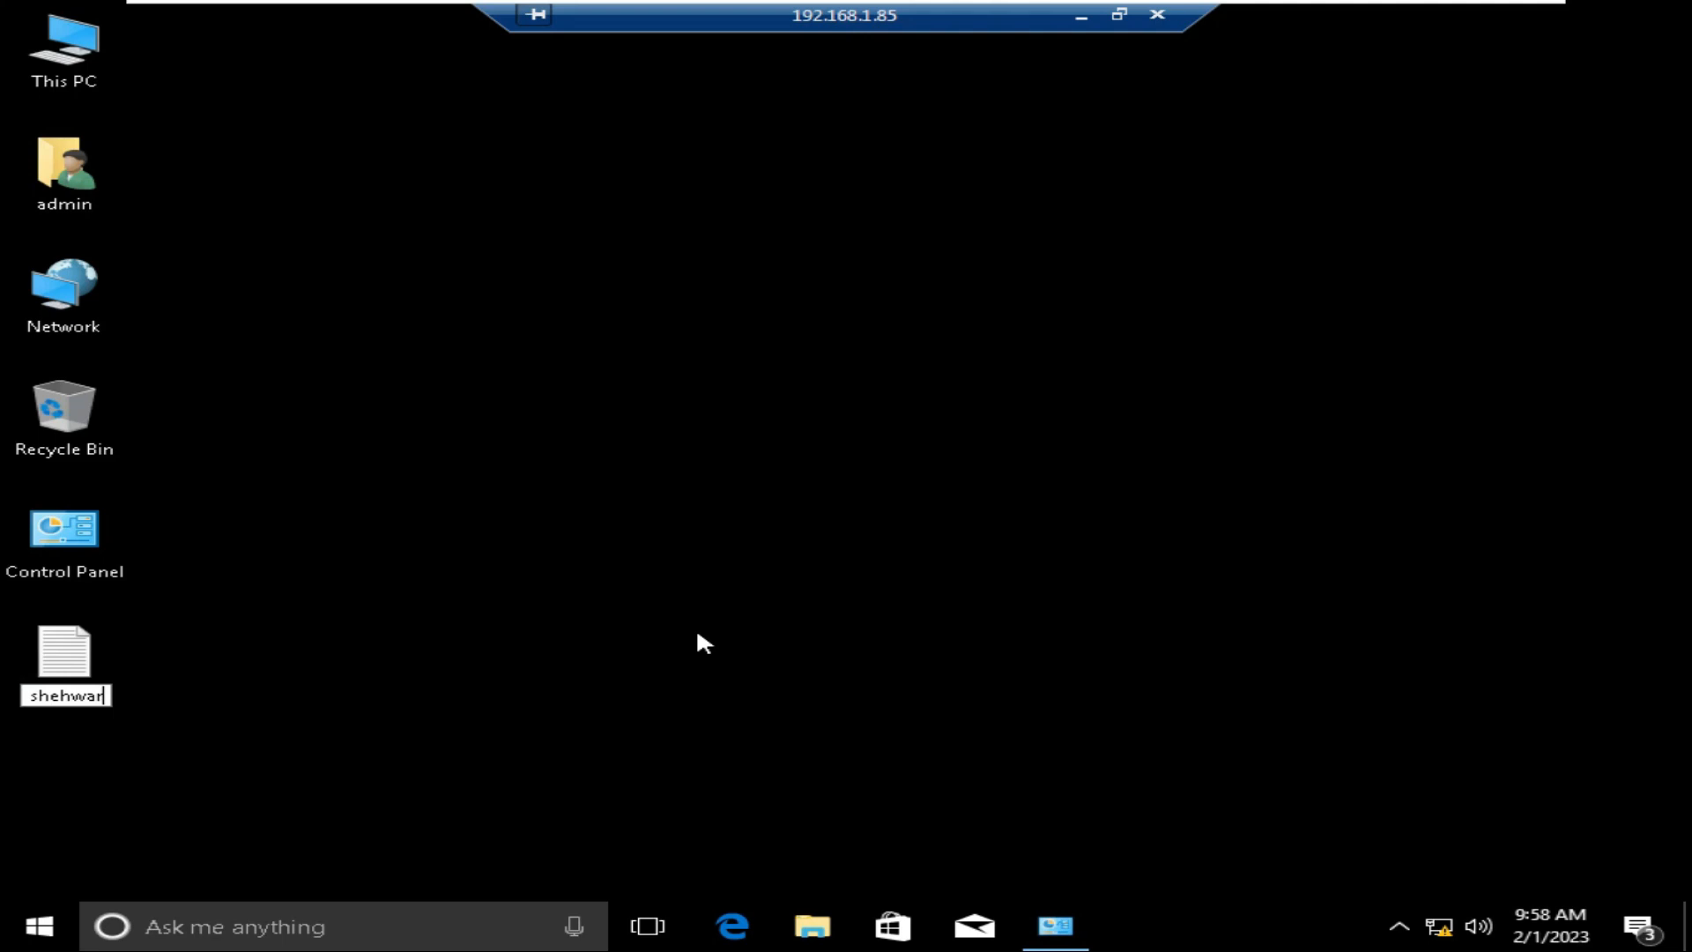
pyautogui.press('Return')
pyautogui.press('Return')
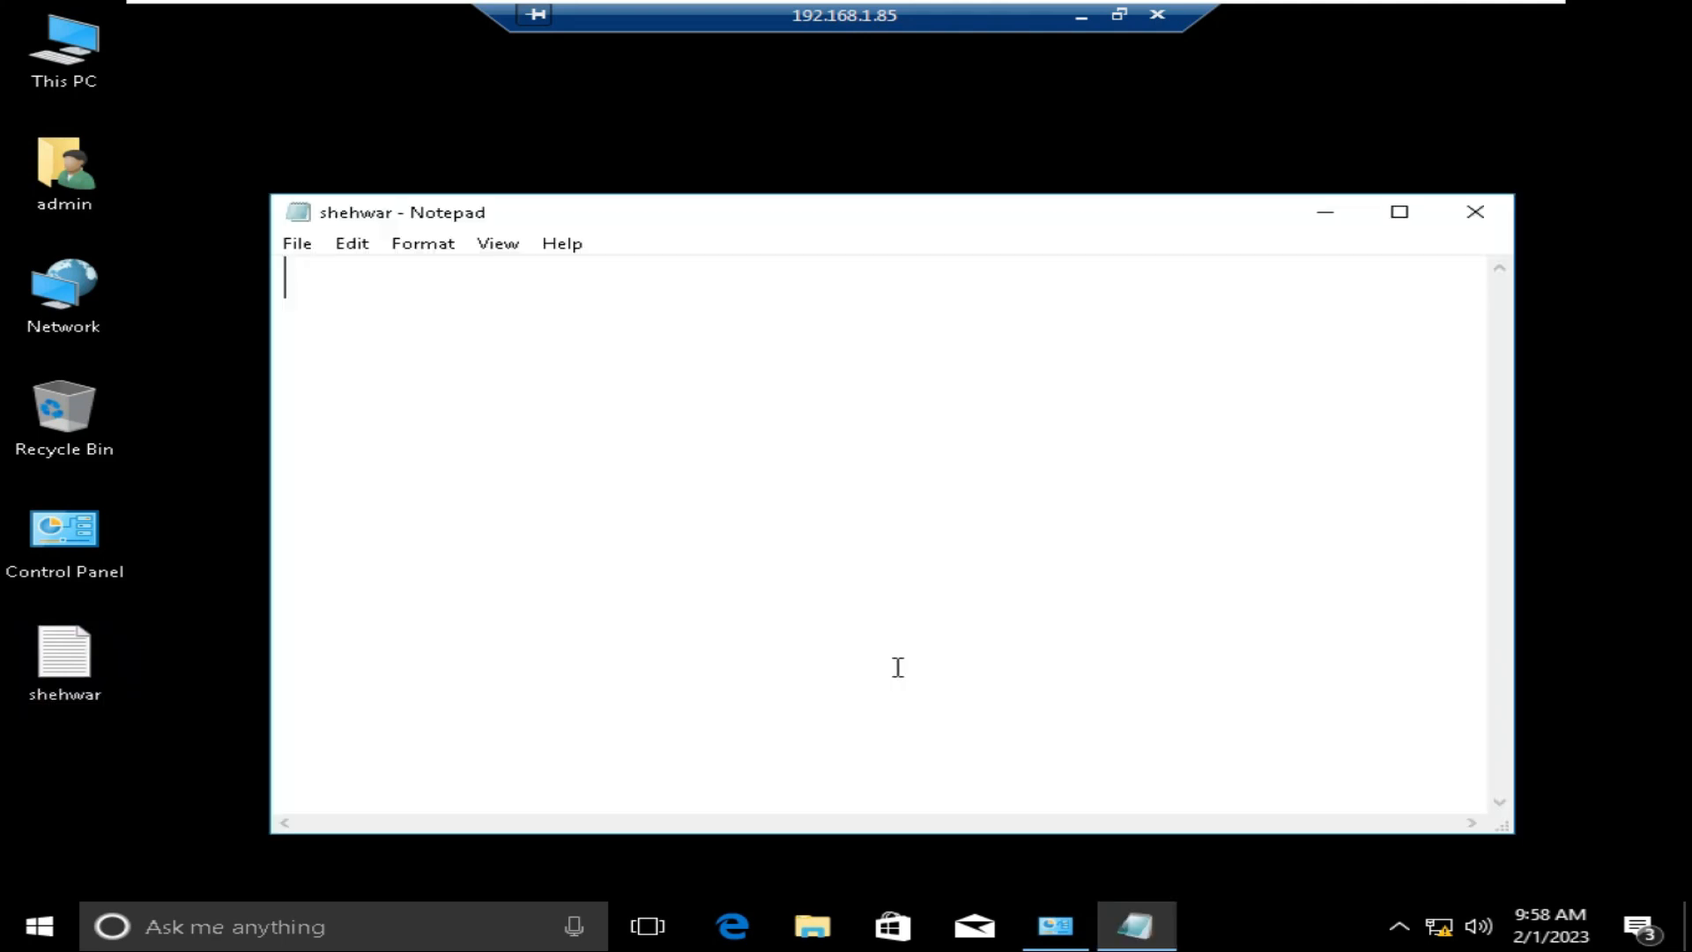
# Step: Type a greeting plus 'welcome in my tech n tricks channel' line, with word wrap, and save
pyautogui.write('Sello friends my name is shehwar ahmed')
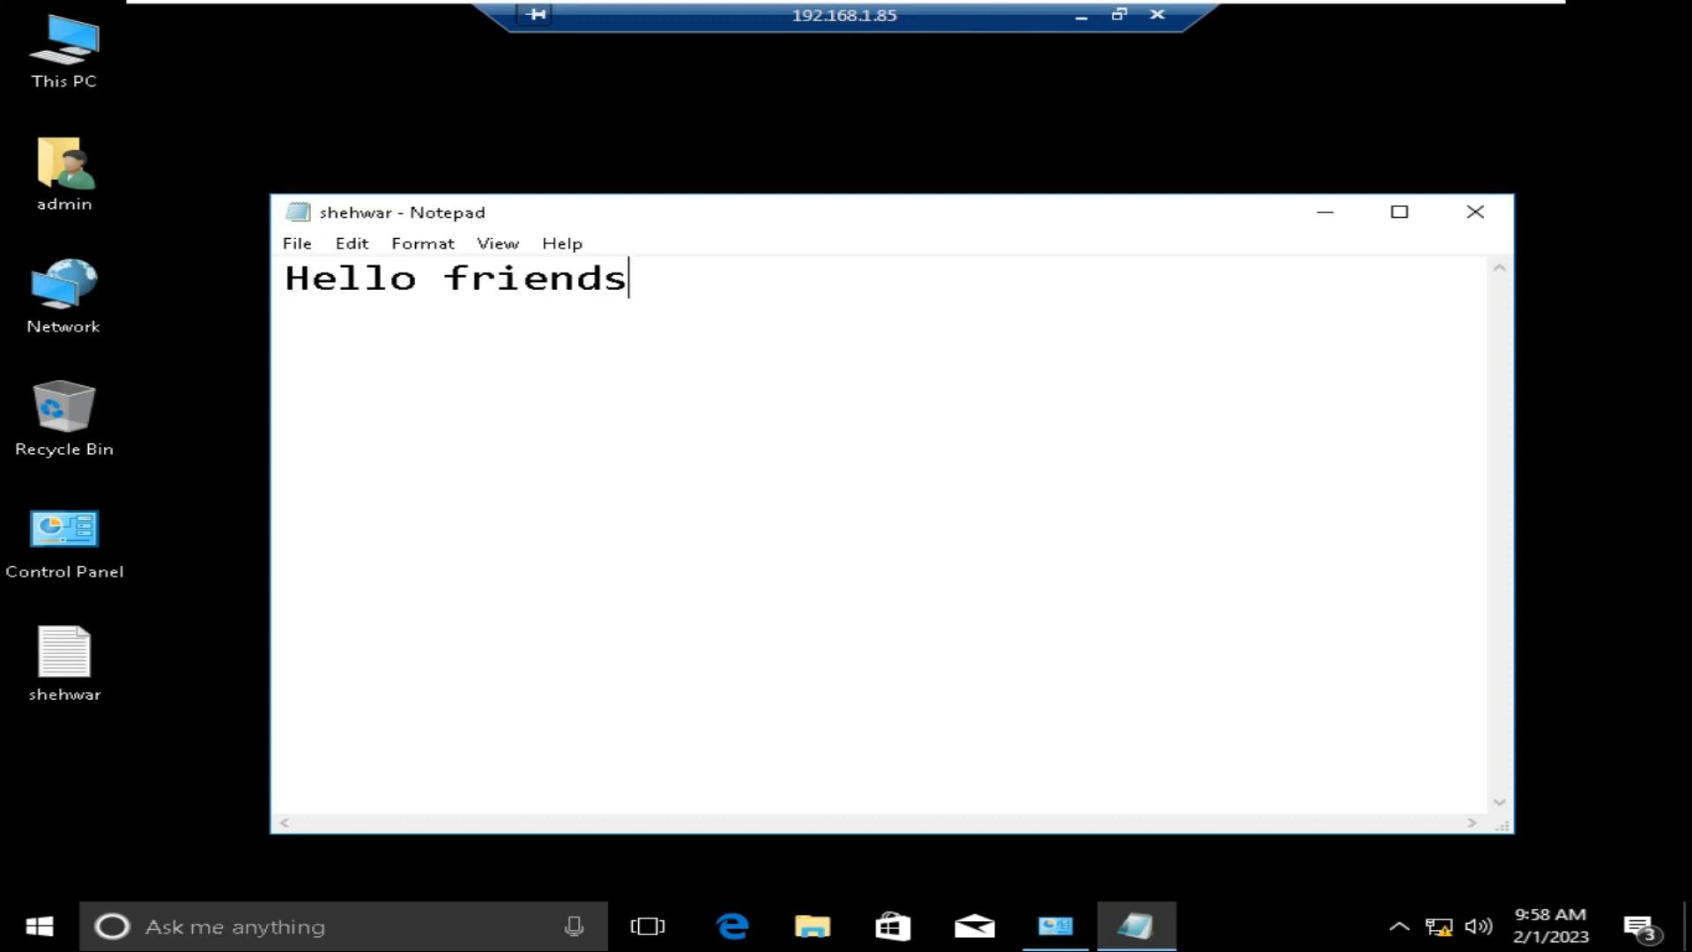
pyautogui.press('Return')
pyautogui.press('Return')
pyautogui.write('welcome ')
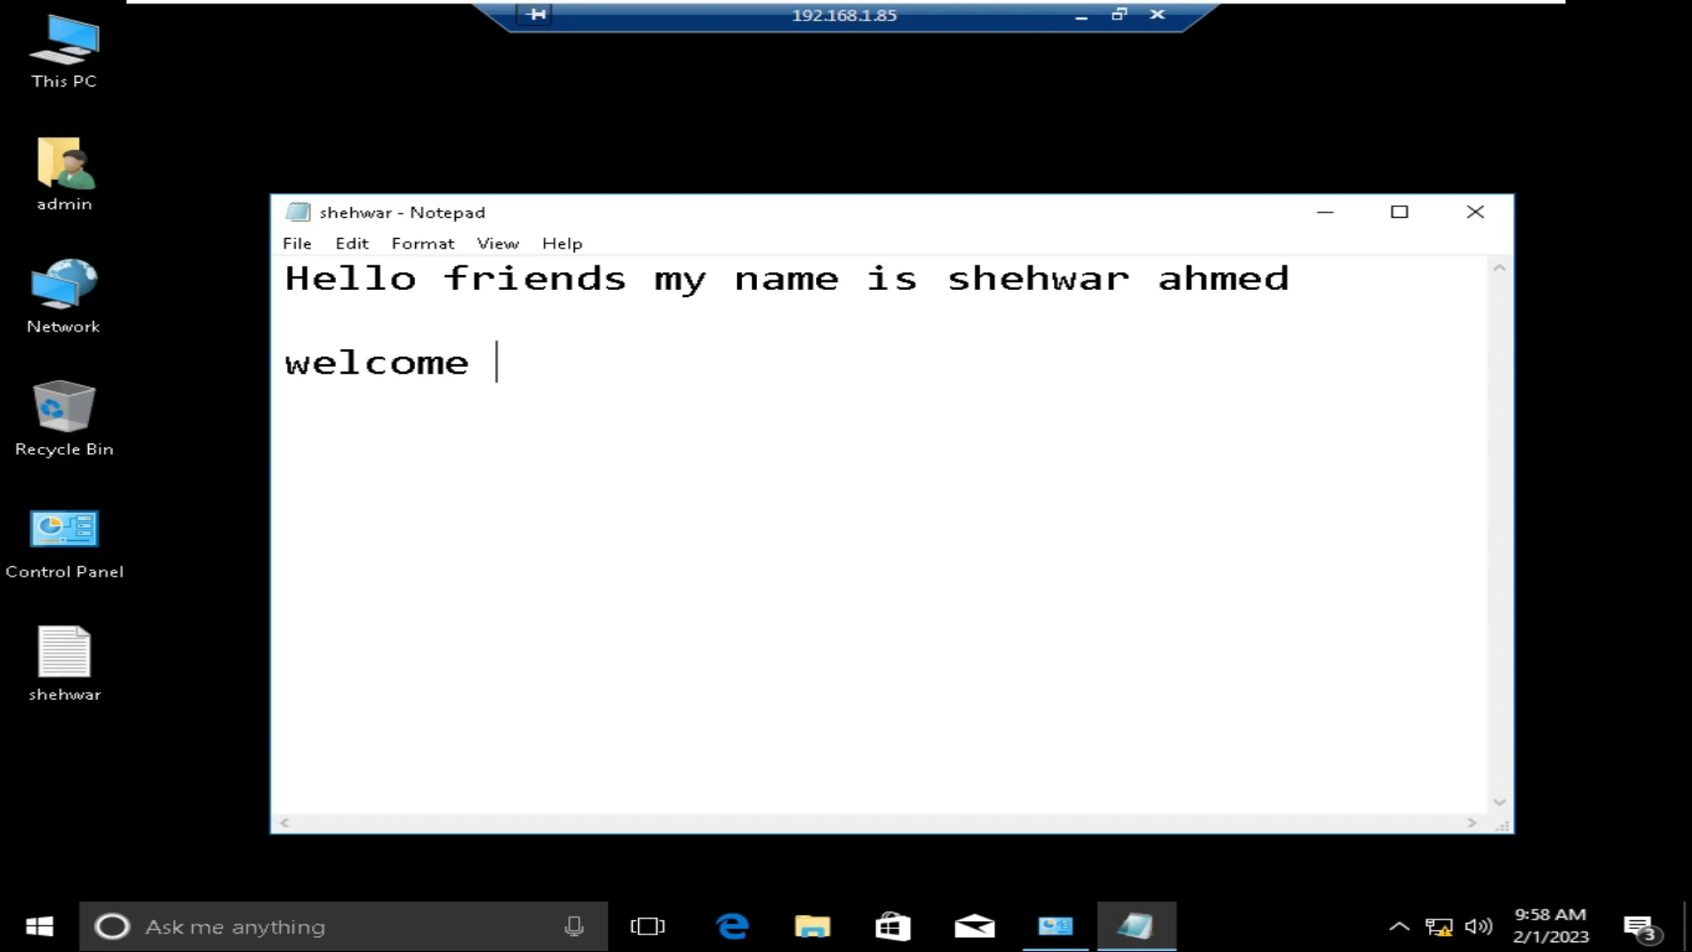
pyautogui.write('in my tech n tricks channel by shehwar ahmed')
pyautogui.click(423, 243)
pyautogui.click(451, 270)
pyautogui.press('Down')
pyautogui.press('Down')
pyautogui.write('and')
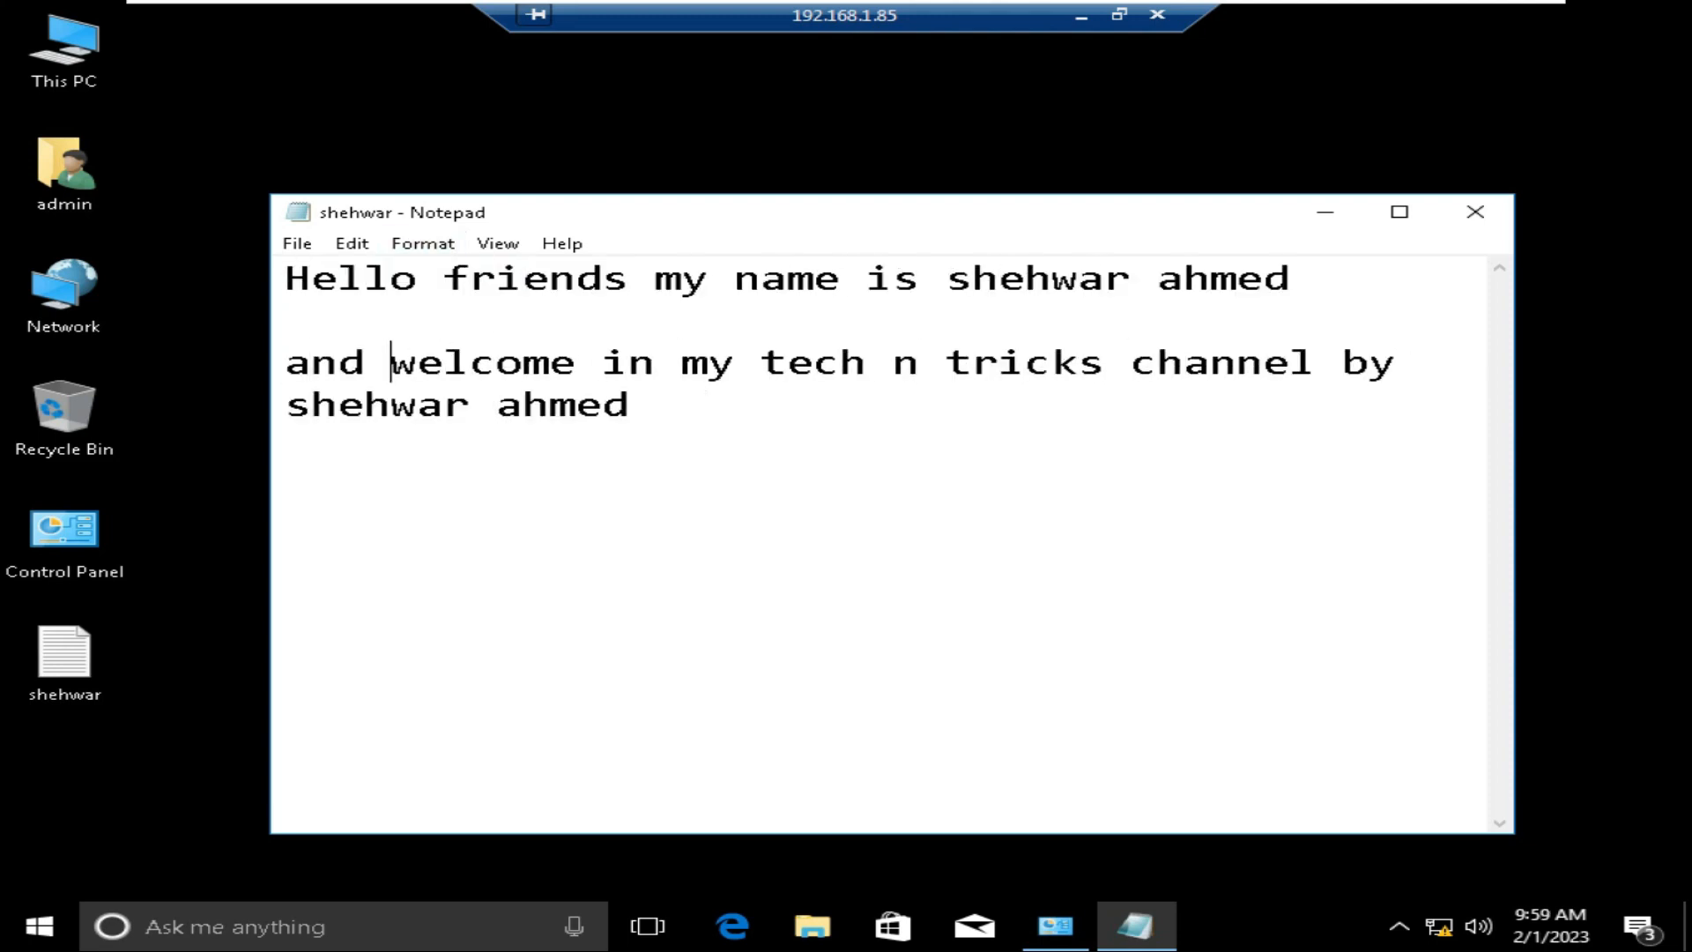
pyautogui.click(1472, 222)
pyautogui.click(738, 485)
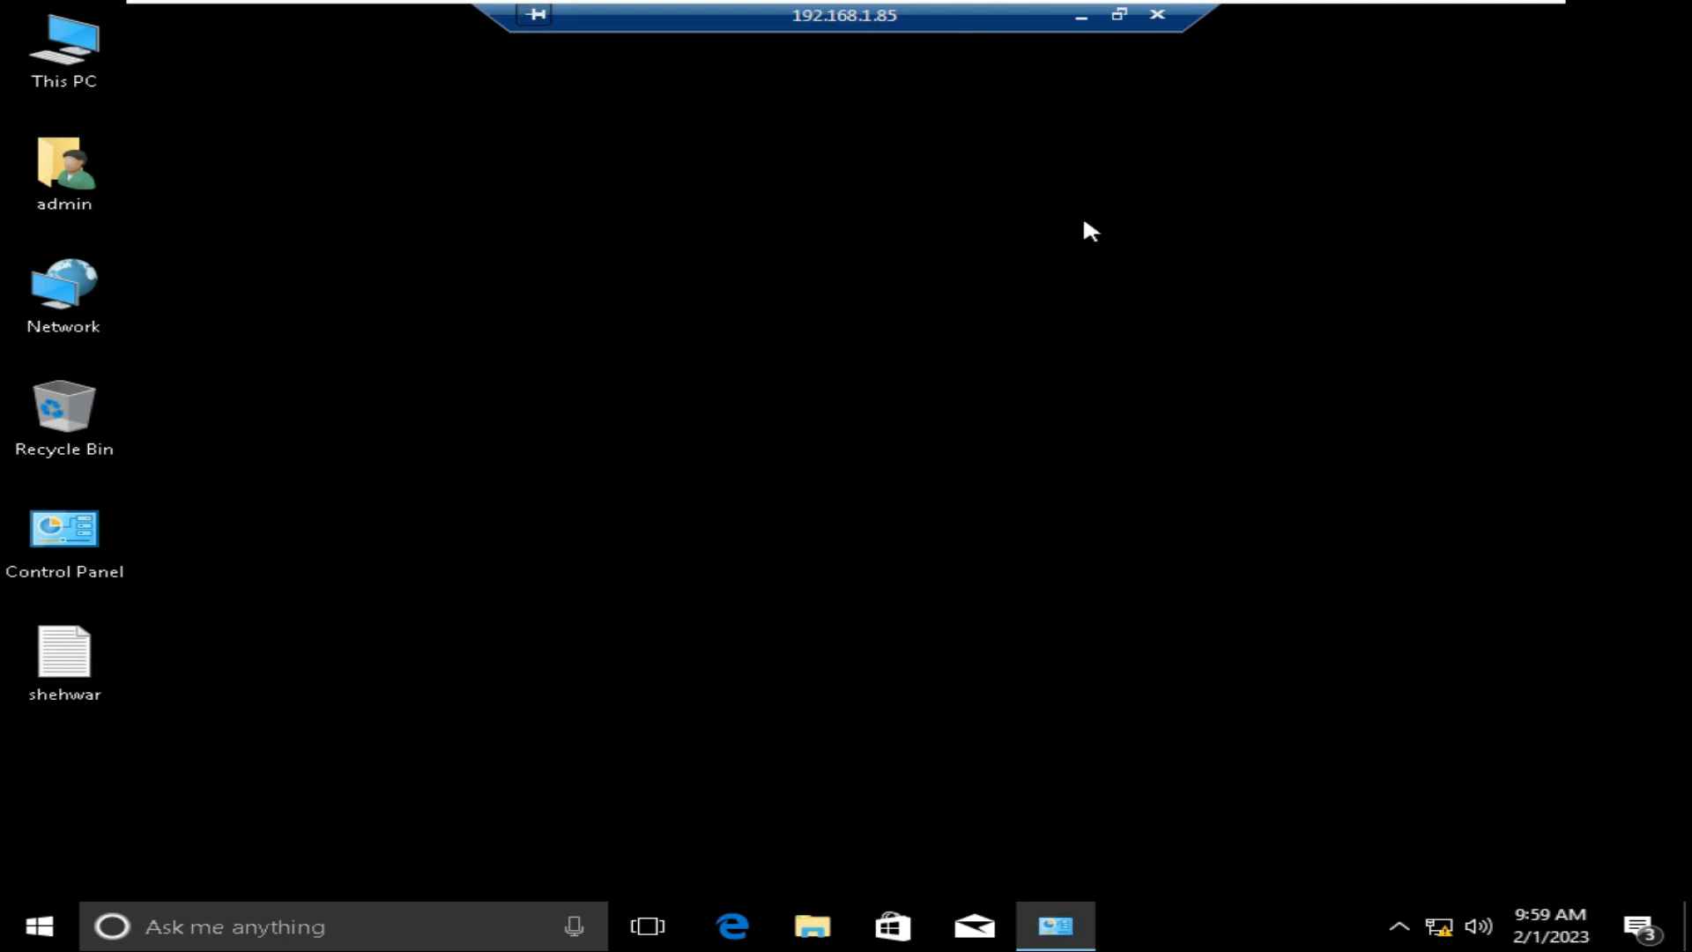
# Step: Disconnect the remote session and open the new text file on the Windows 10 desktop
pyautogui.click(994, 564)
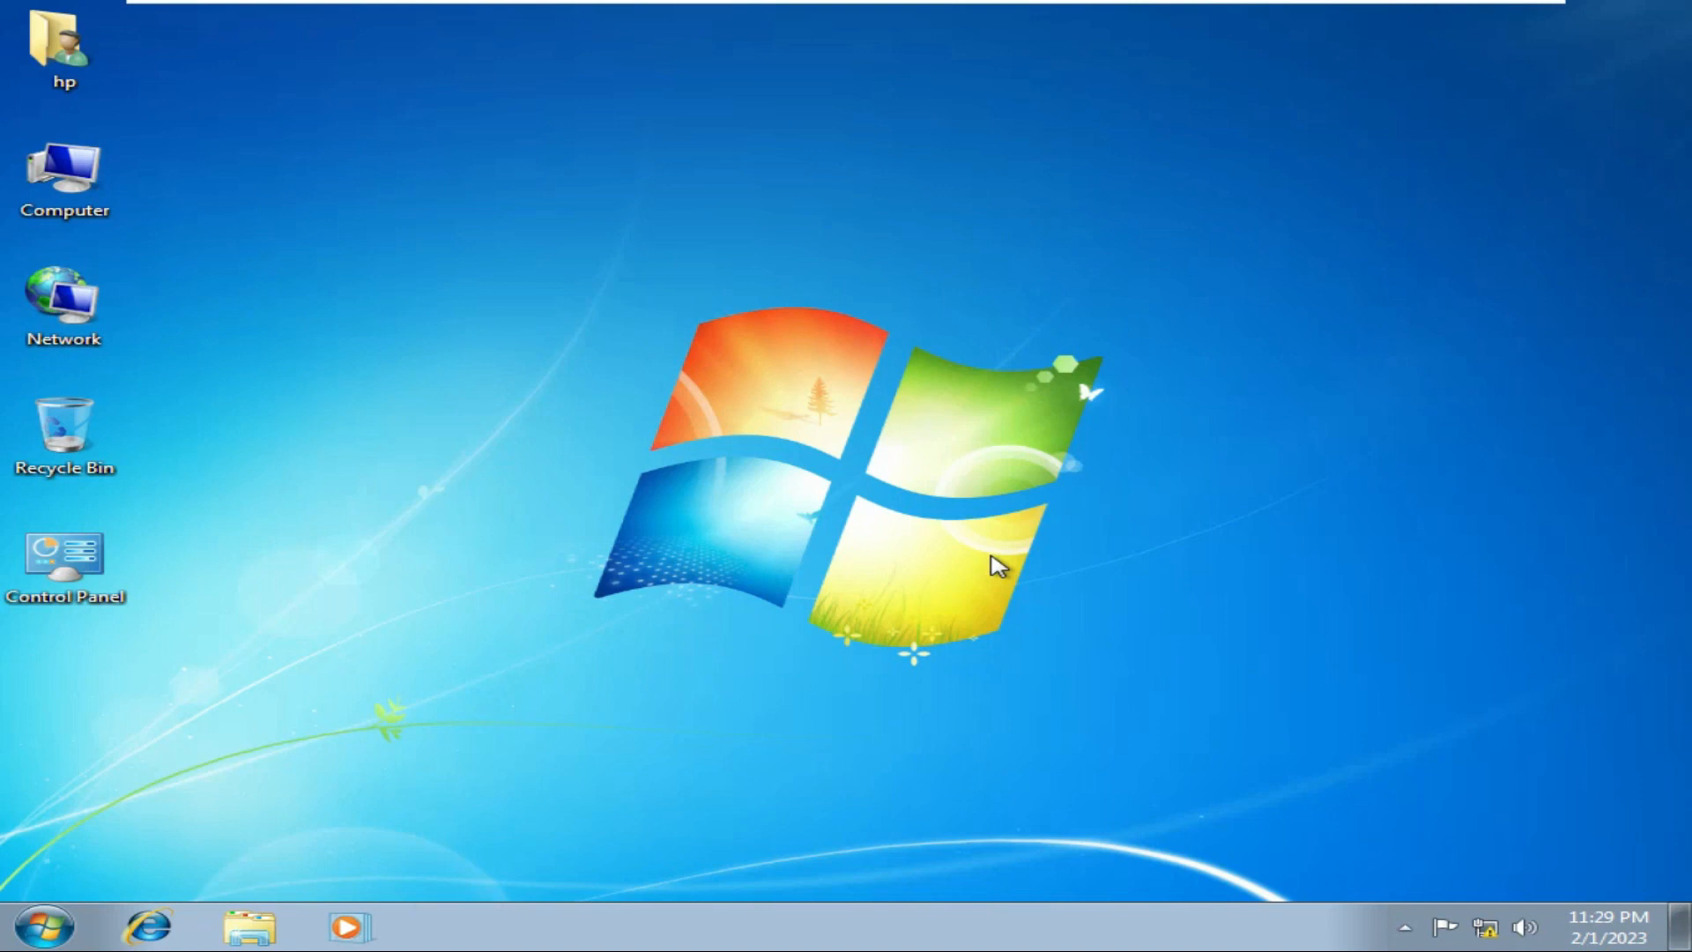
pyautogui.click(1024, 13)
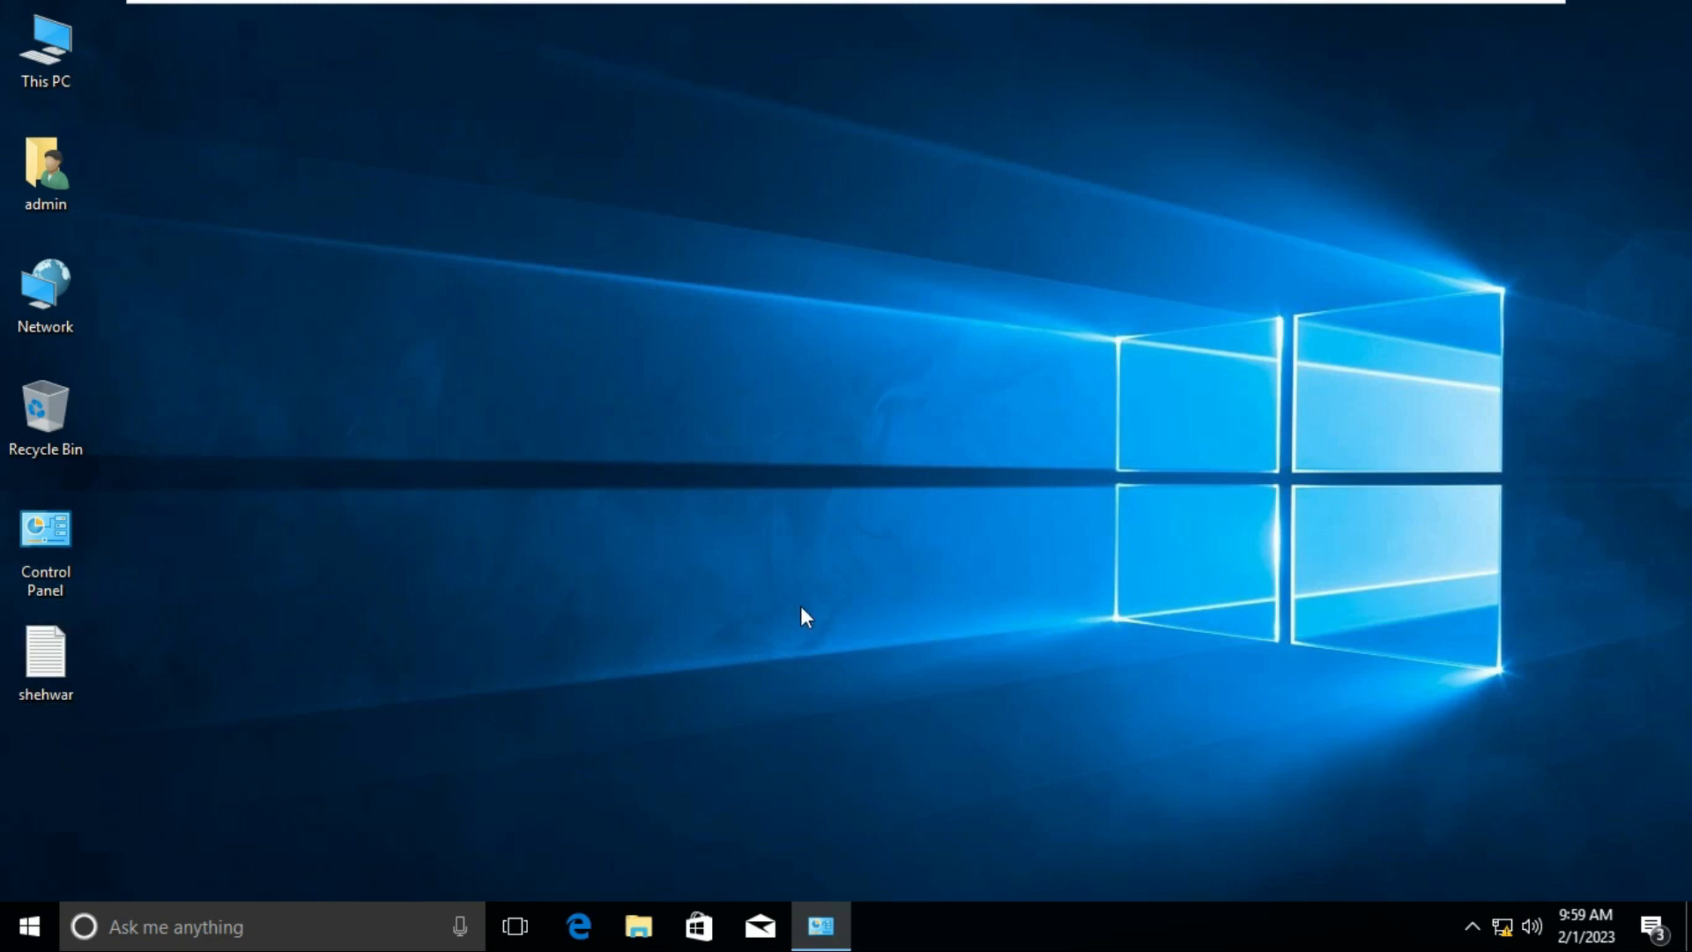
pyautogui.doubleClick(53, 653)
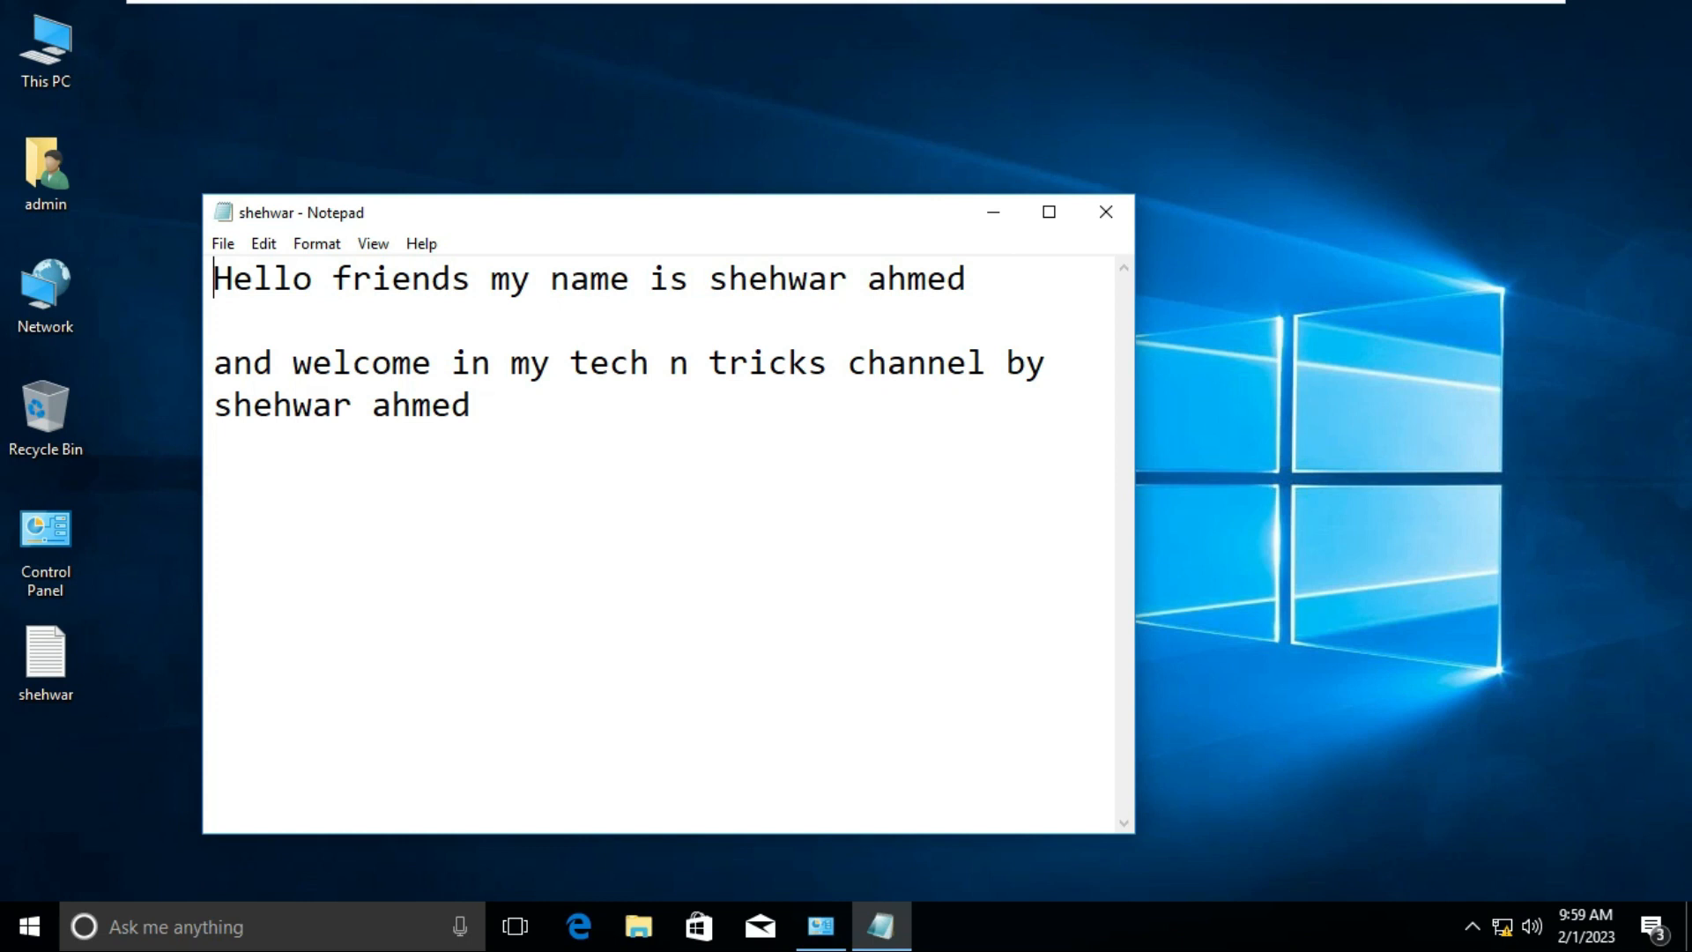
pyautogui.click(1106, 208)
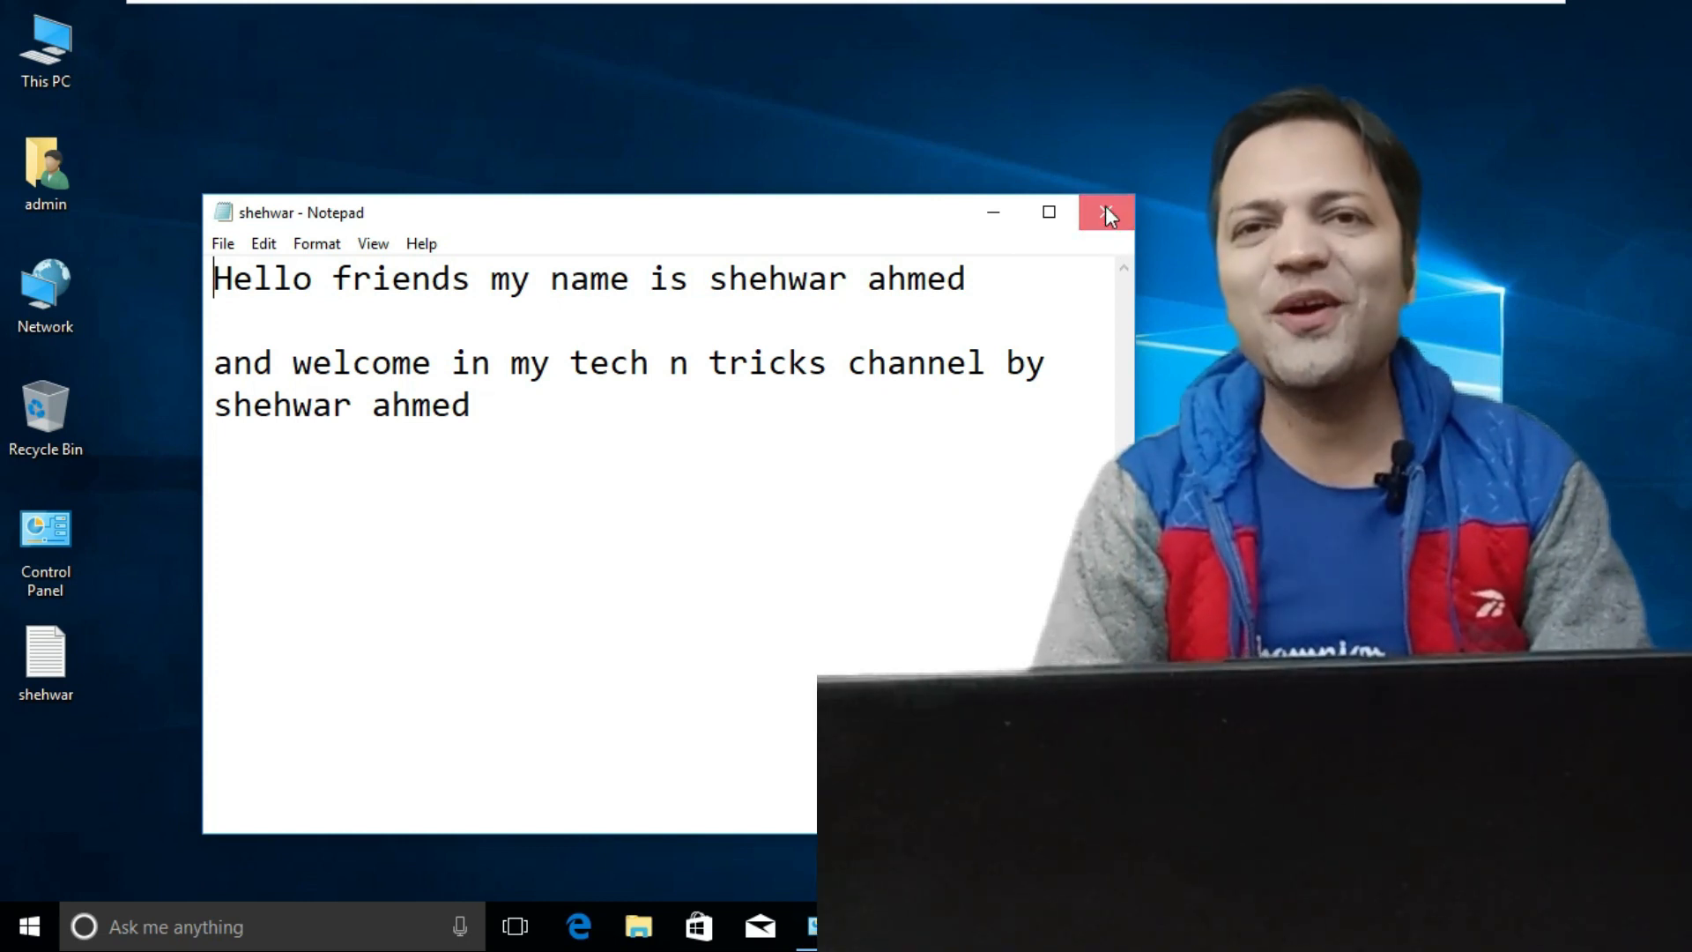